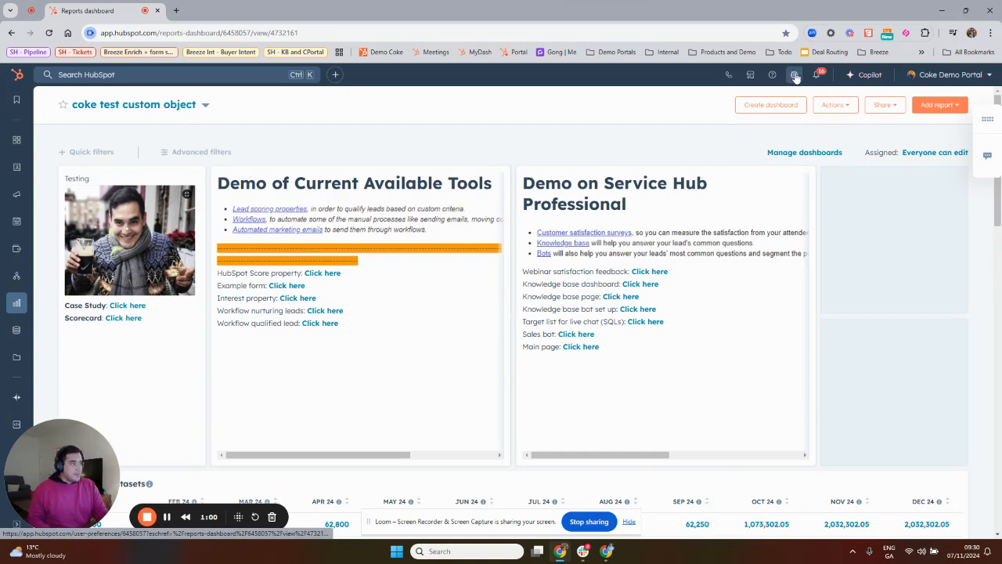
Open the Leads object's pipeline configuration in the account settings.
click(793, 76)
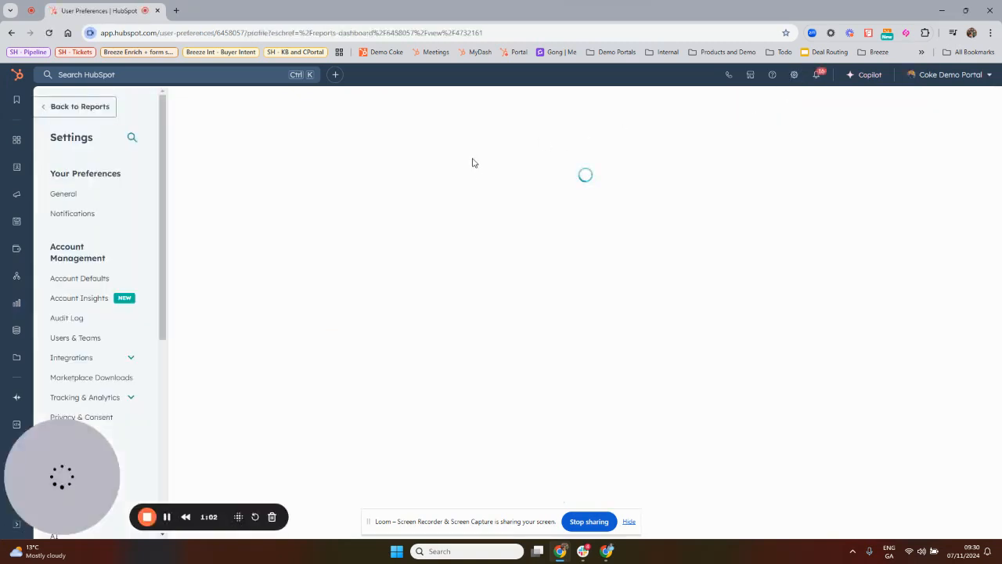
scroll(133, 243, down, 6)
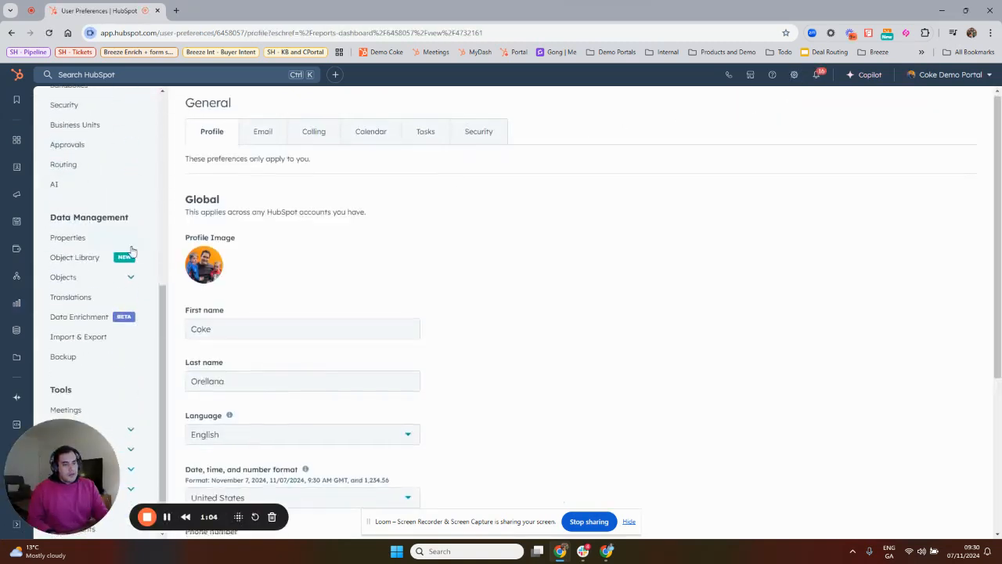
scroll(829, 104, down, 3)
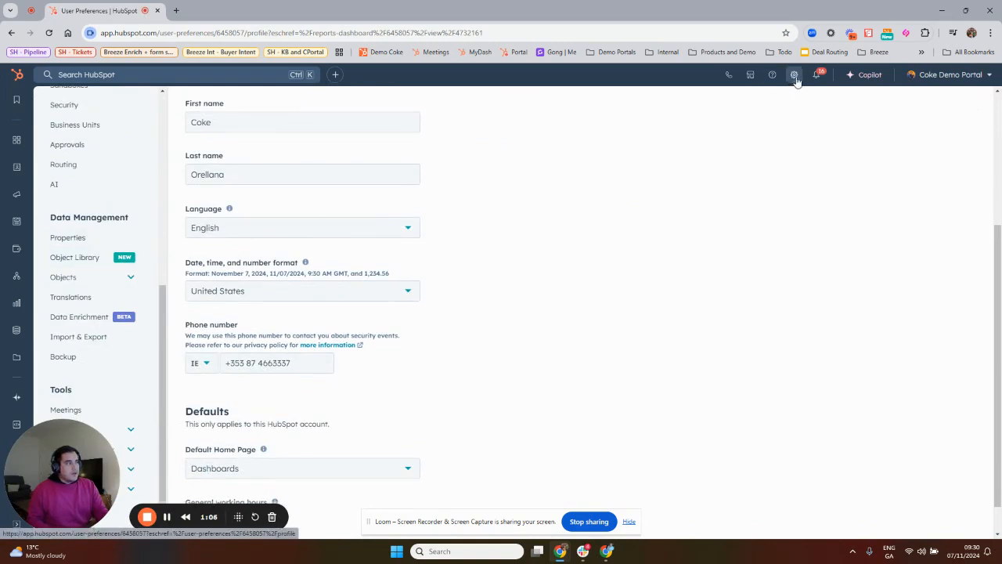
click(90, 277)
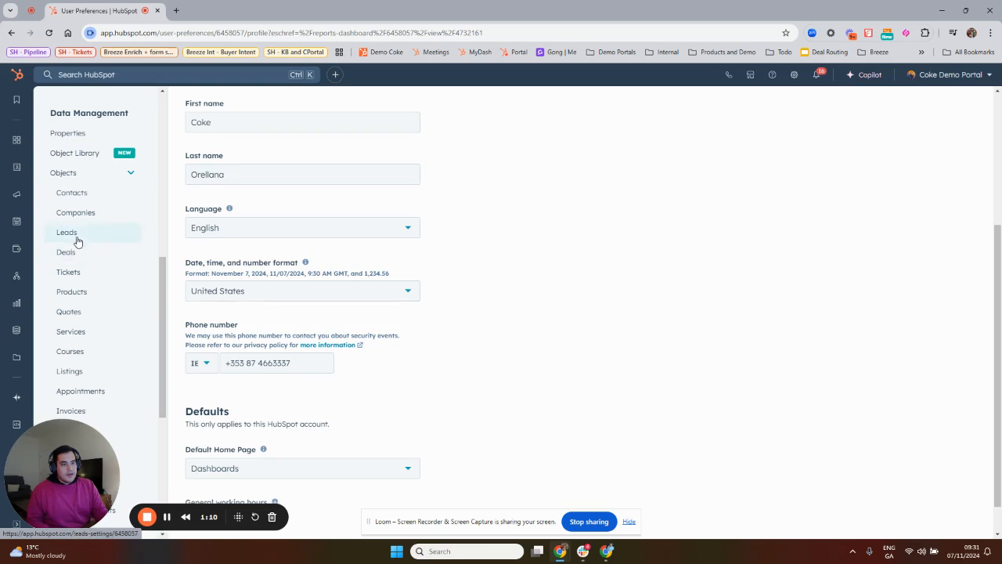
click(75, 231)
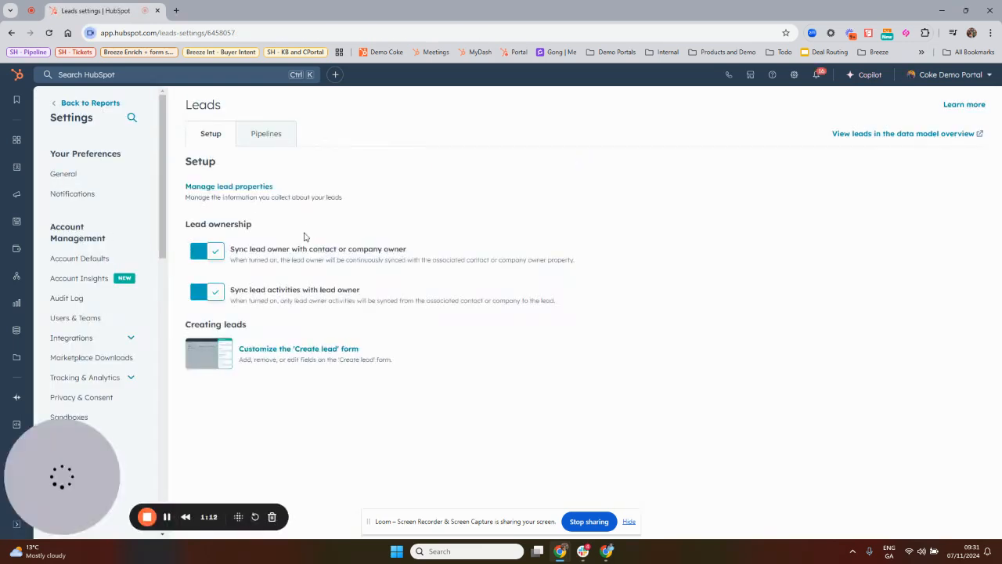
click(274, 137)
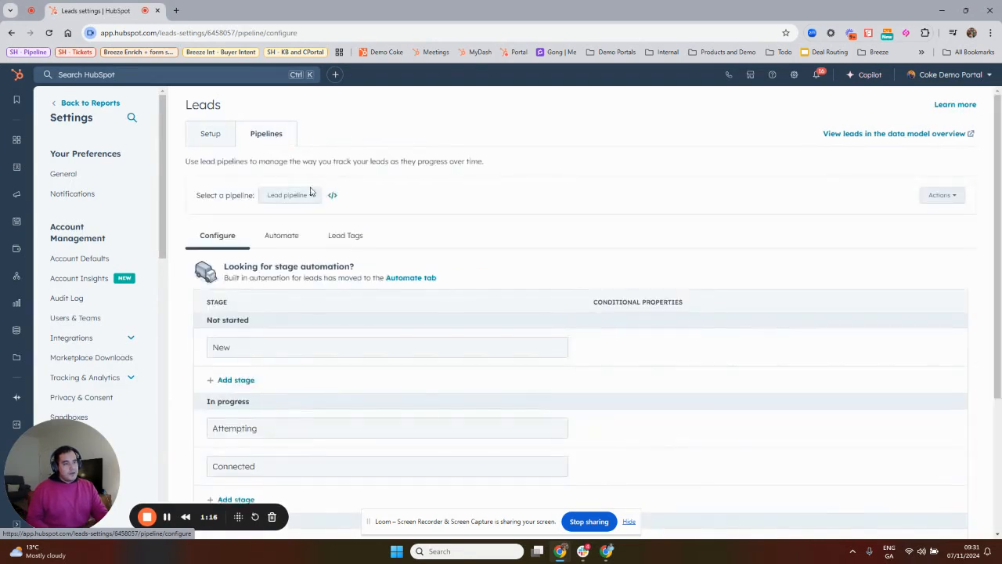
Review the default lead pipeline's stages and their conditional properties, from Not started through Disqualified.
scroll(305, 347, down, 3)
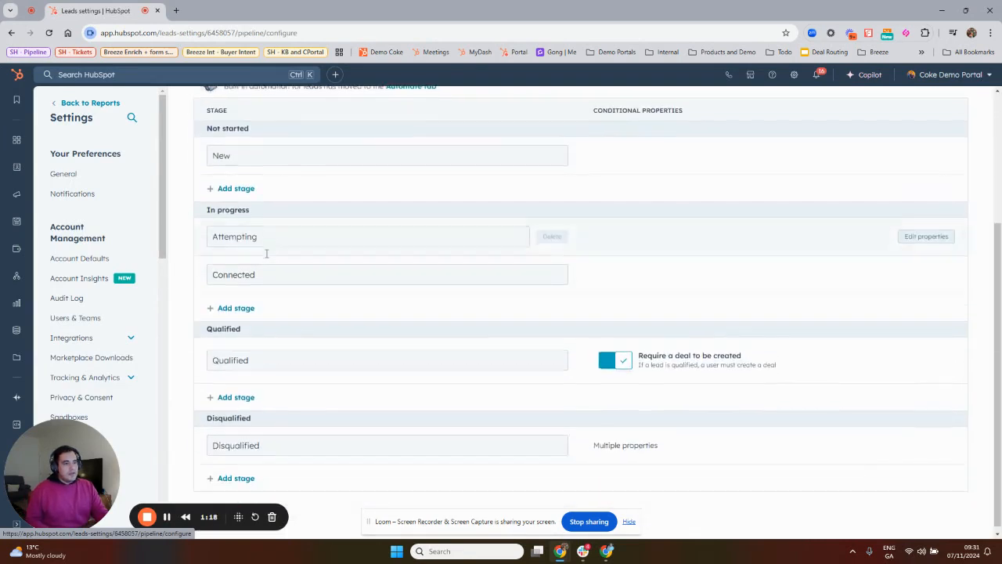
scroll(288, 340, up, 3)
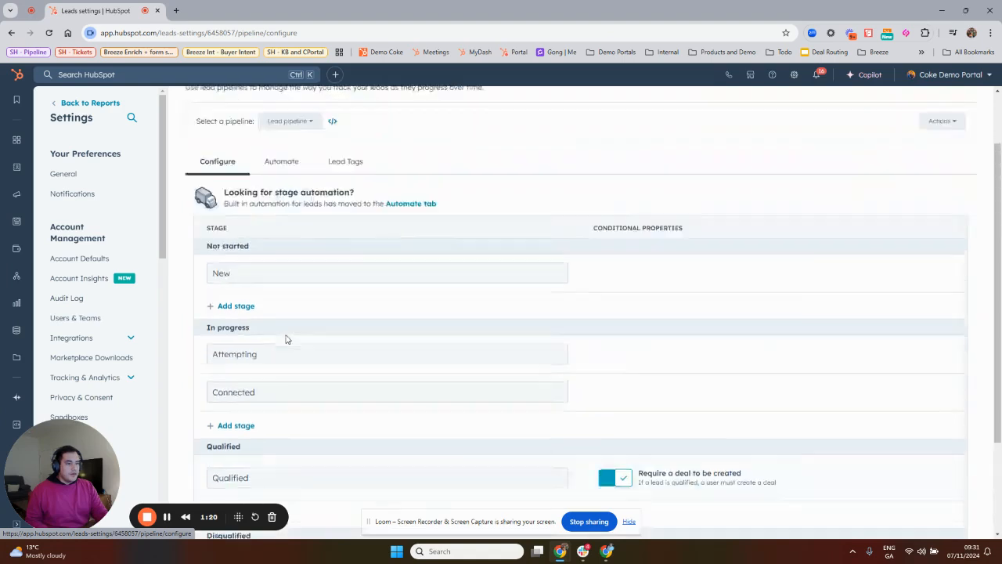
scroll(433, 313, down, 3)
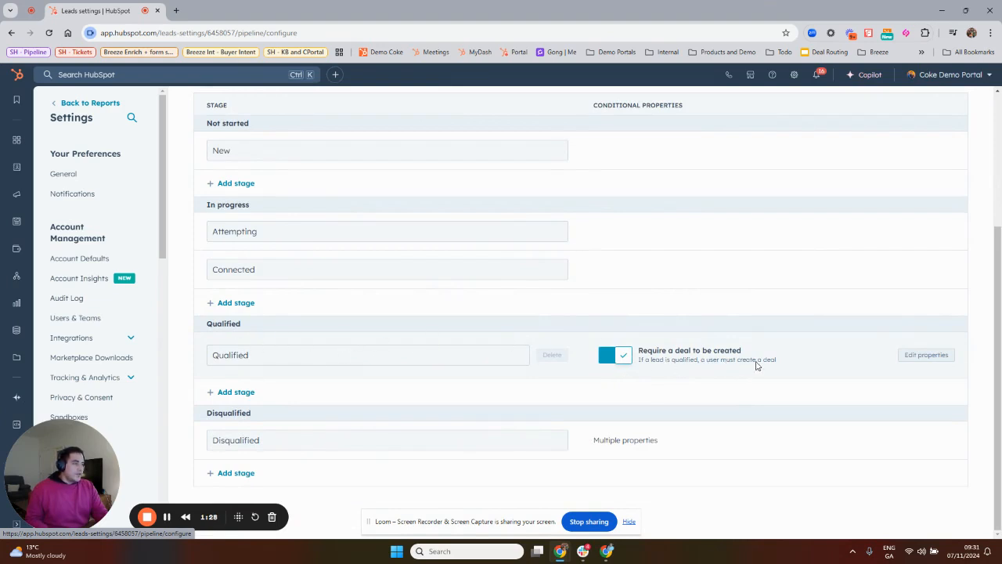
scroll(323, 335, up, 2)
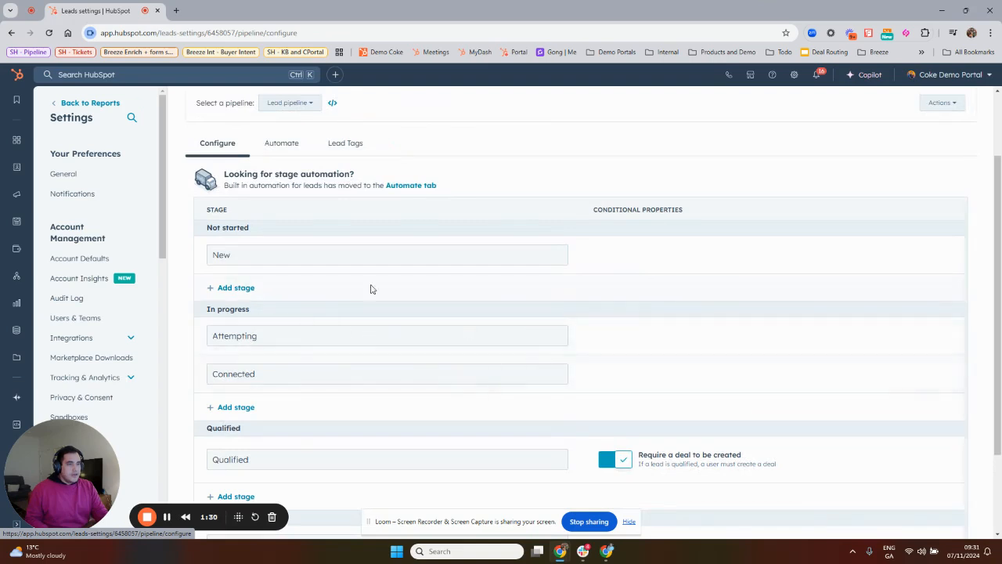
scroll(541, 344, down, 1)
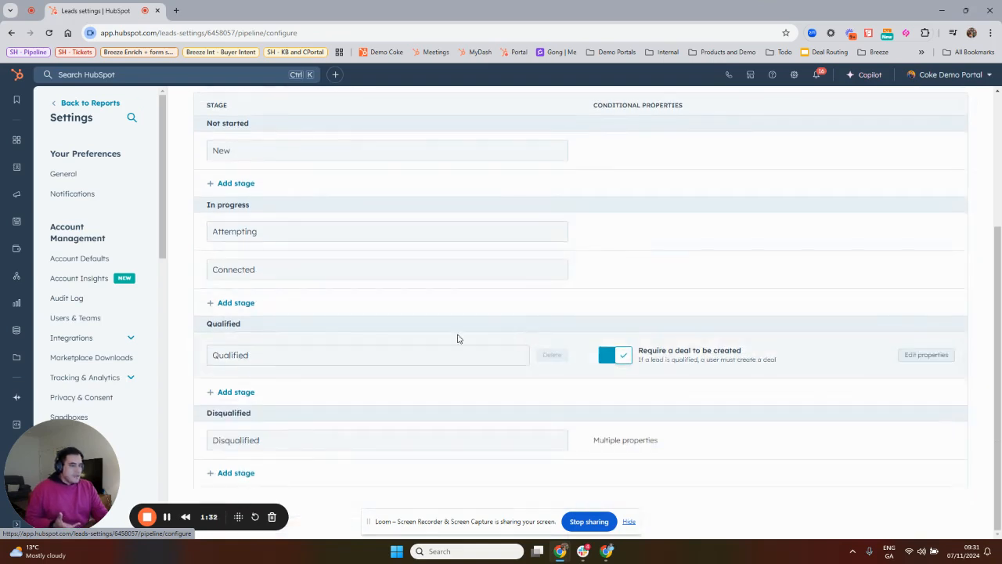
scroll(324, 352, up, 3)
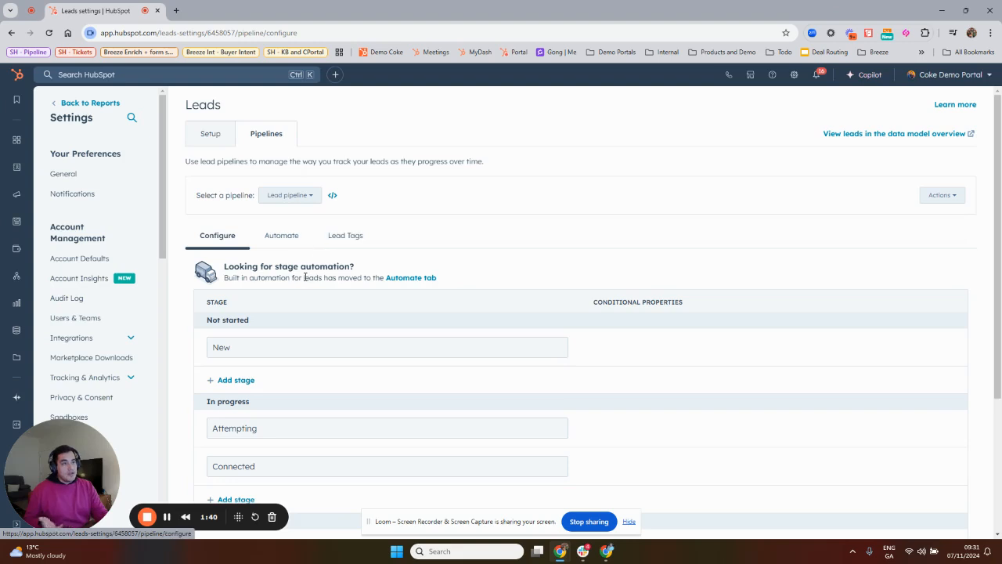
Start a new lead pipeline and enter Content Download Pipeline as its name.
click(317, 198)
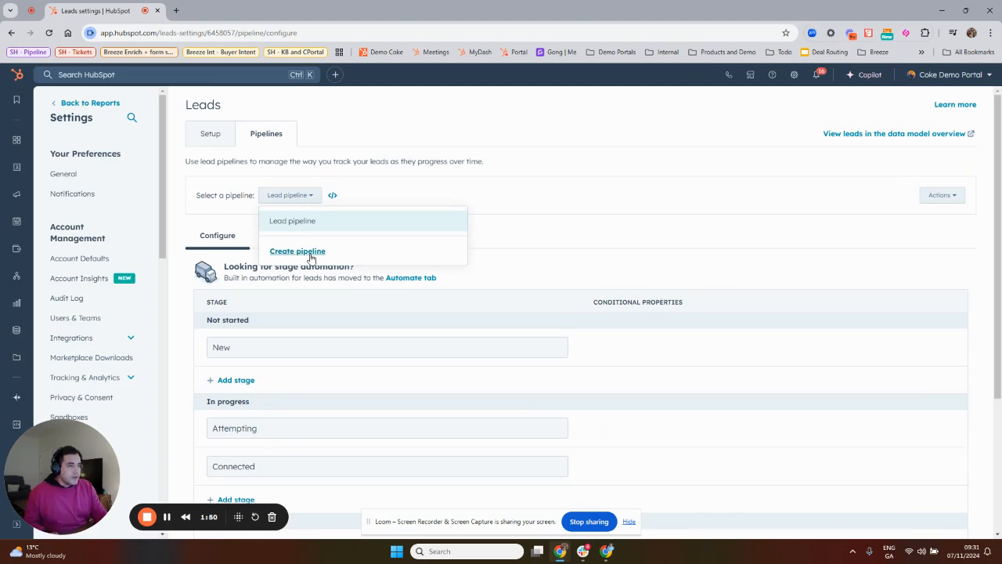
click(313, 254)
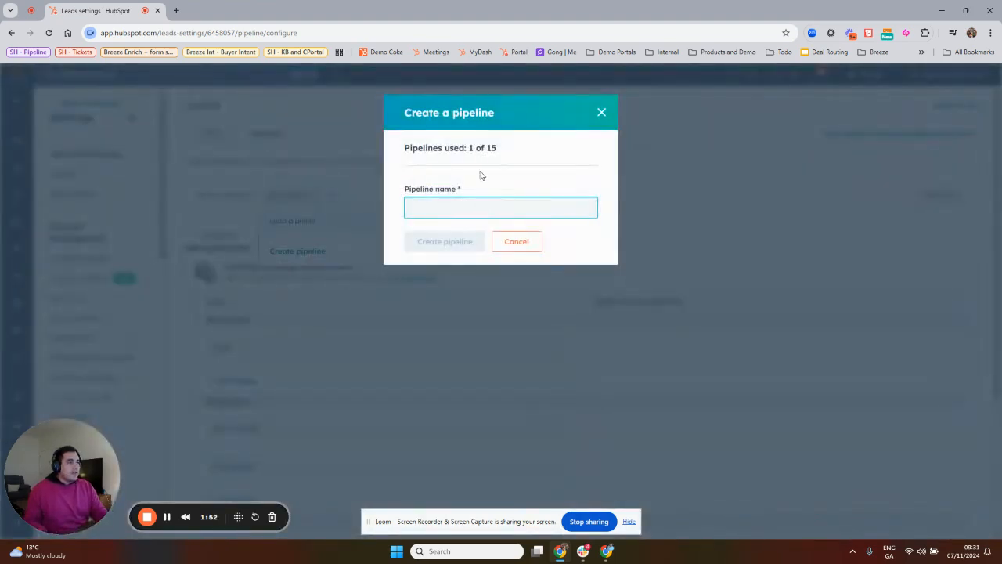
drag(469, 148, 537, 150)
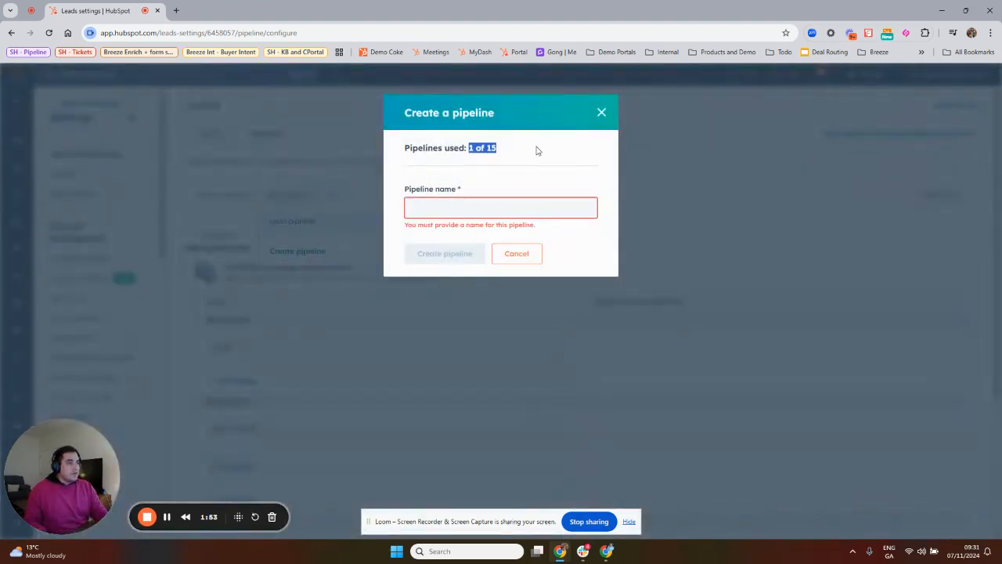
click(466, 206)
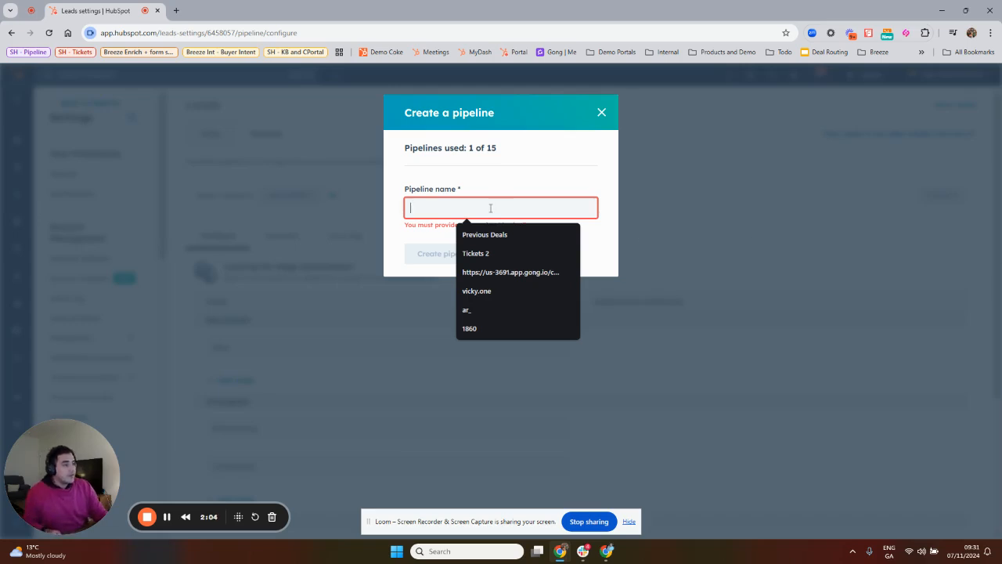
click(404, 231)
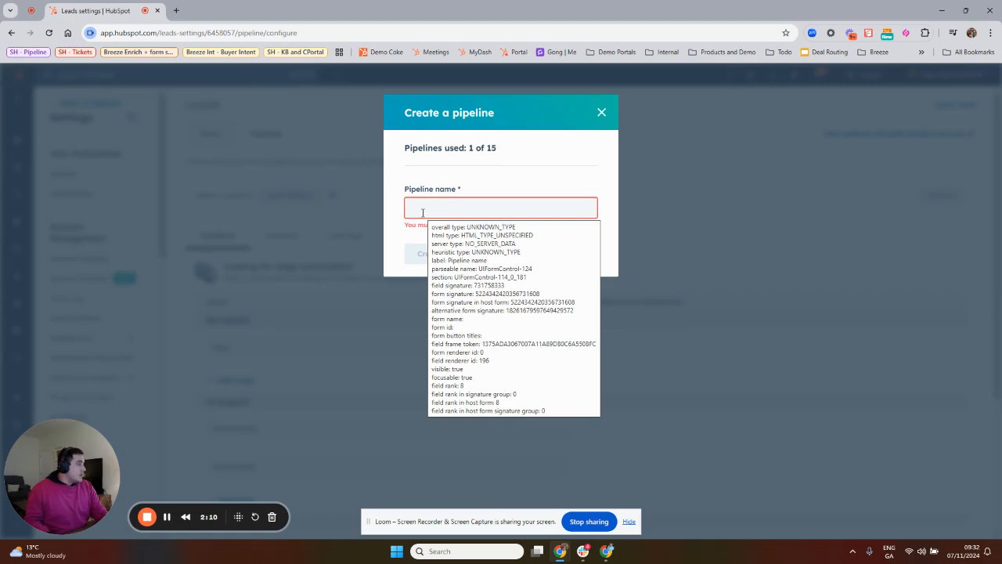
click(423, 212)
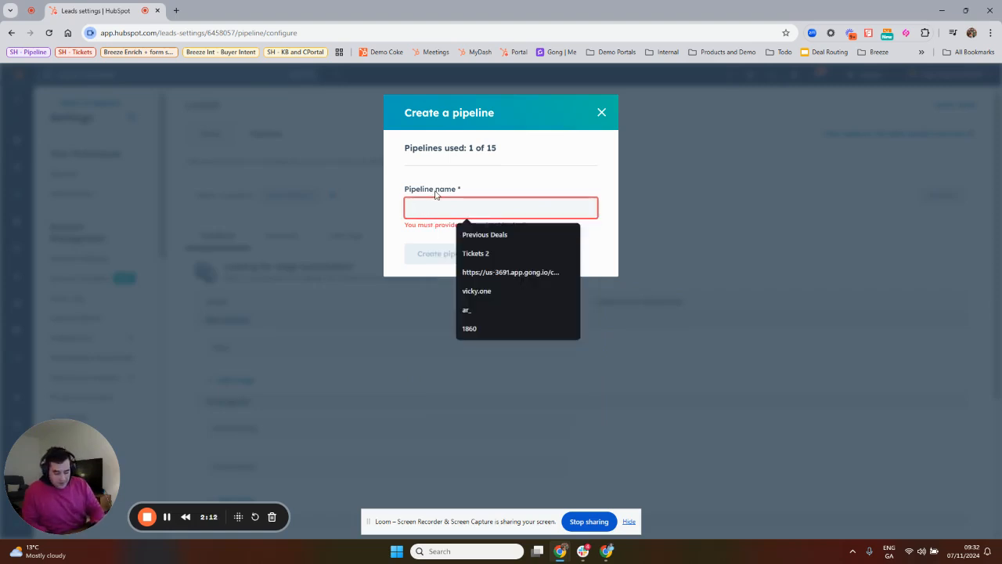
text(Conmtent)
key(BackSpace)
key(BackSpace)
key(BackSpace)
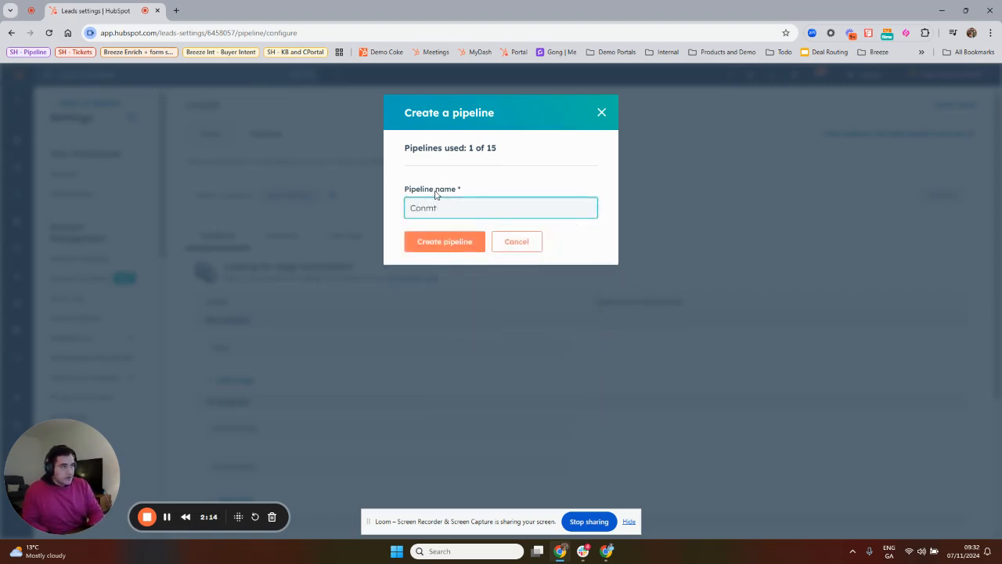
key(BackSpace)
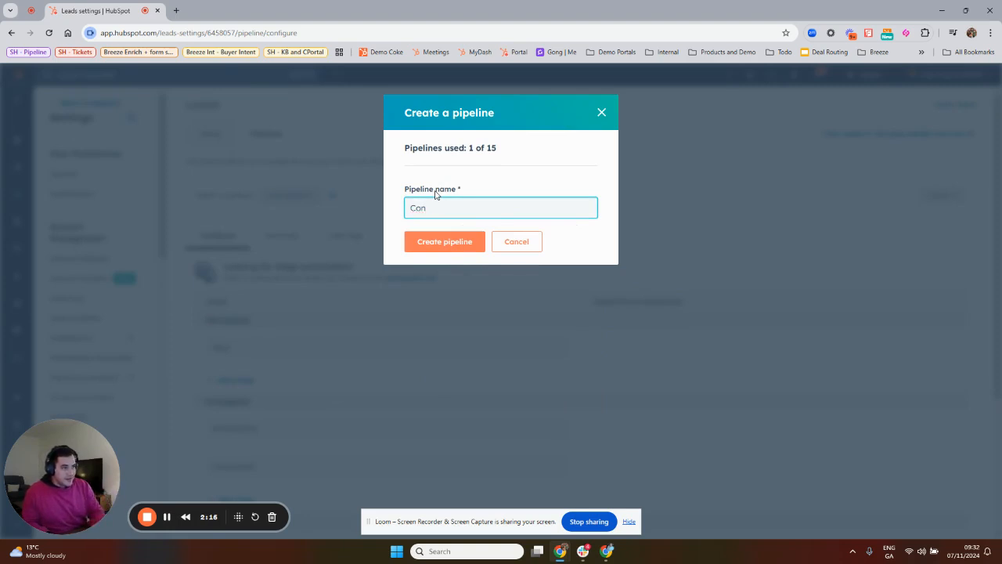
text(ten)
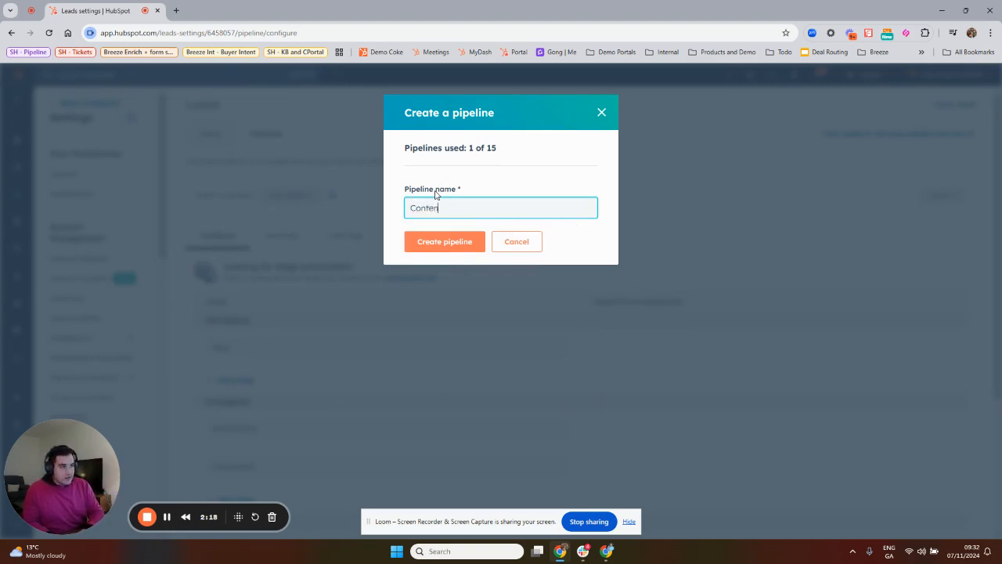
text(t Dow)
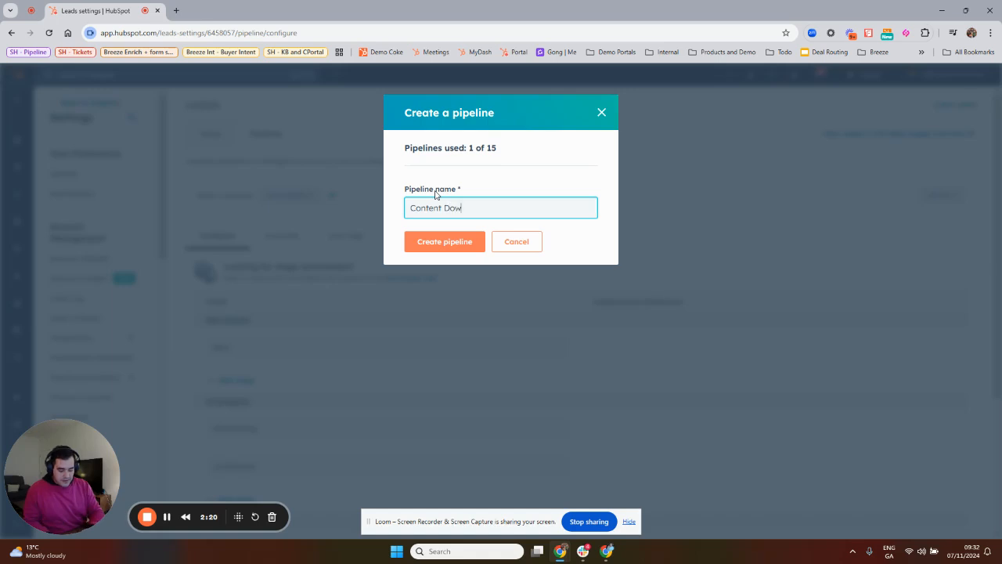
text(nload Pipeline)
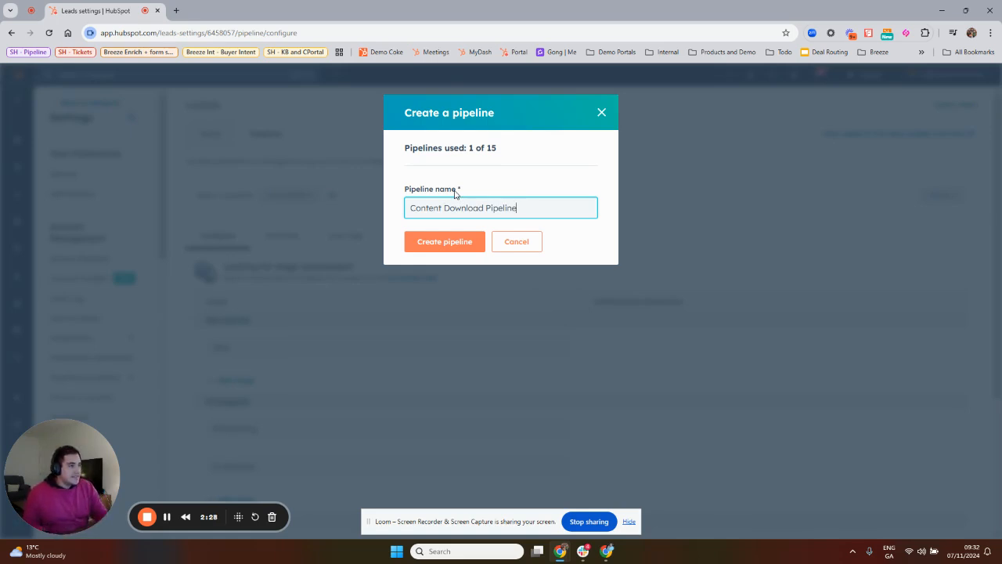
Shorten the new pipeline's name to Content Download and create the pipeline.
double_click(492, 208)
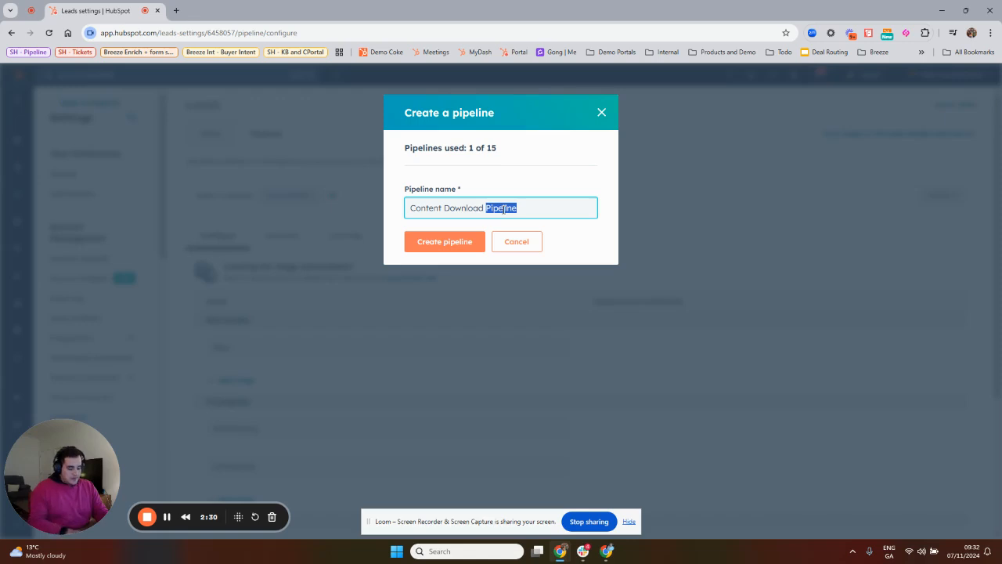
key(BackSpace)
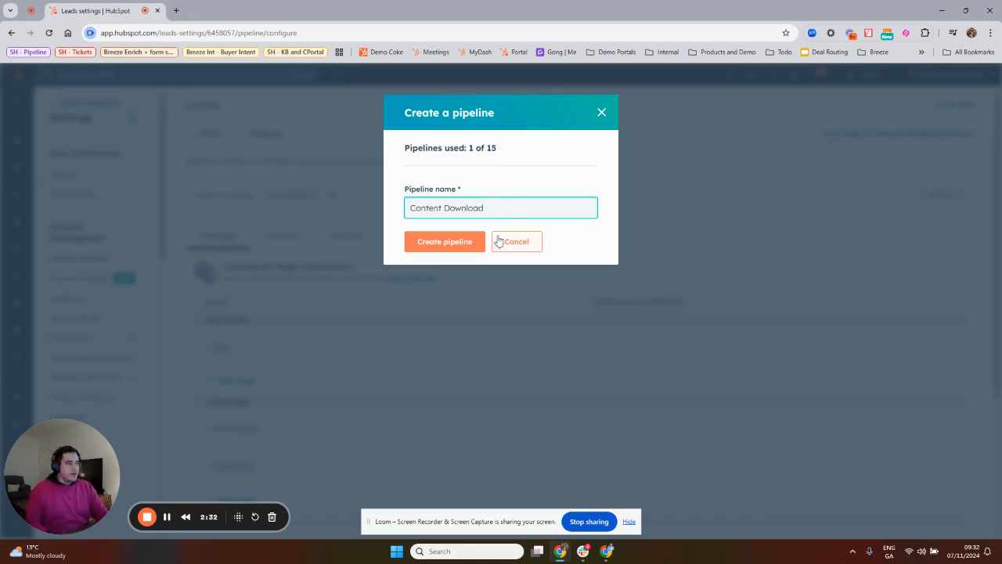
click(470, 241)
click(452, 243)
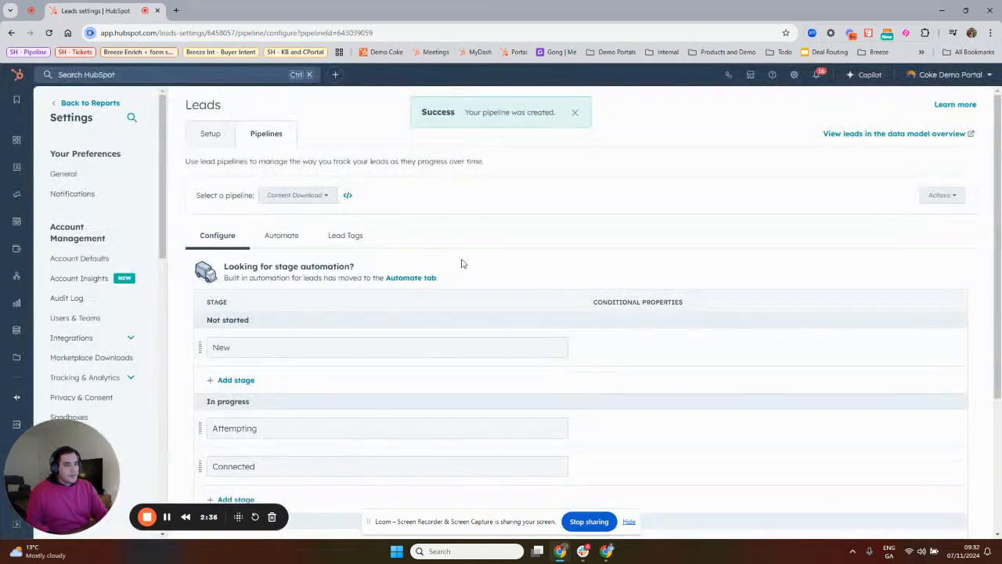
Rename the New stage under Not started to Content Download, correcting the misspelled words.
scroll(313, 282, down, 2)
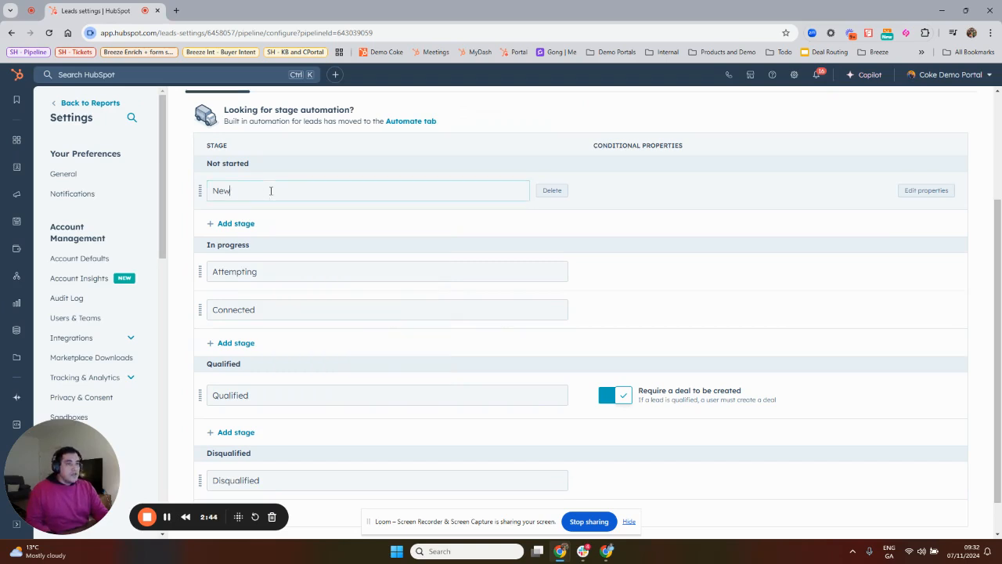
double_click(272, 188)
text(Contyent Downloiad)
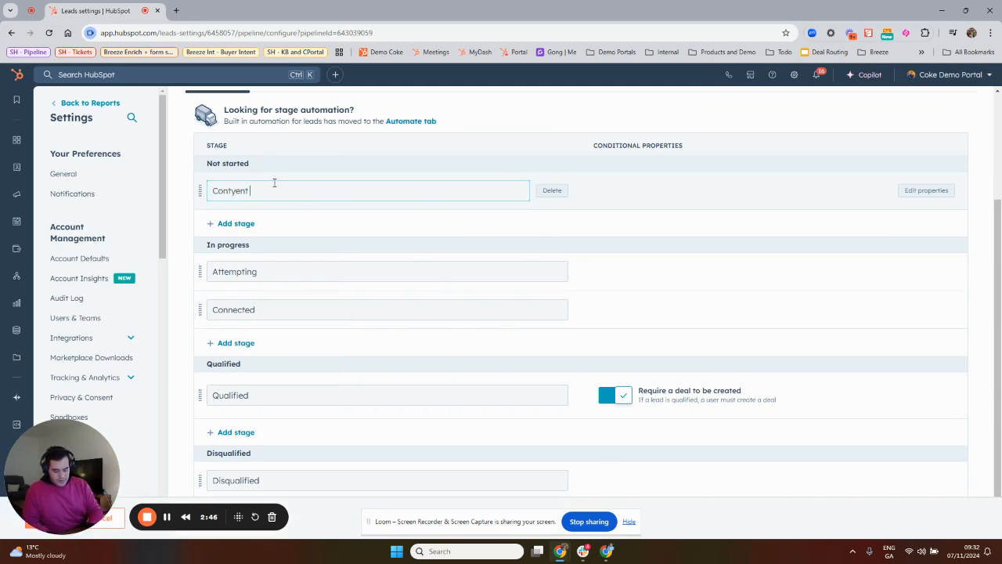
right_click(225, 191)
click(270, 204)
right_click(287, 190)
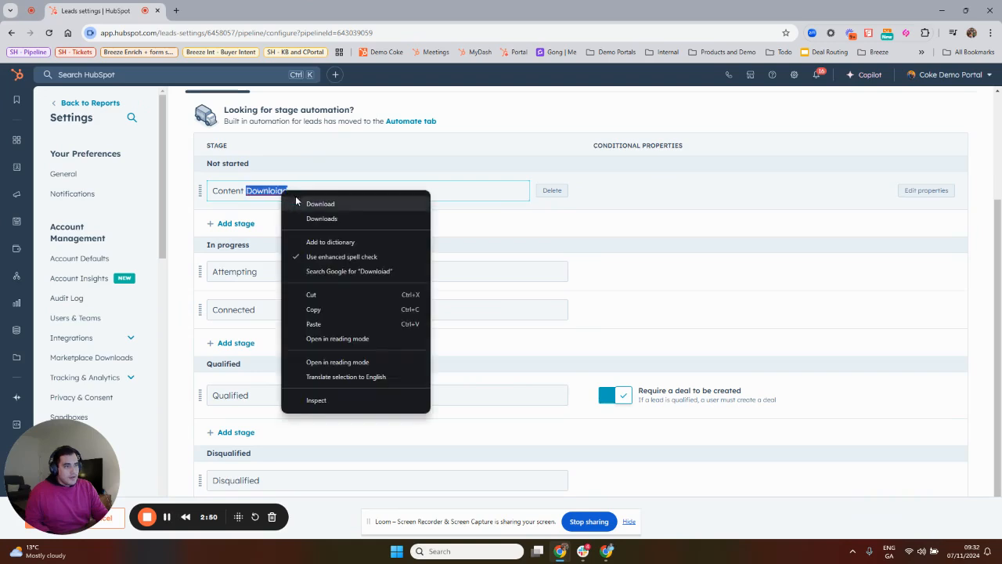
click(329, 205)
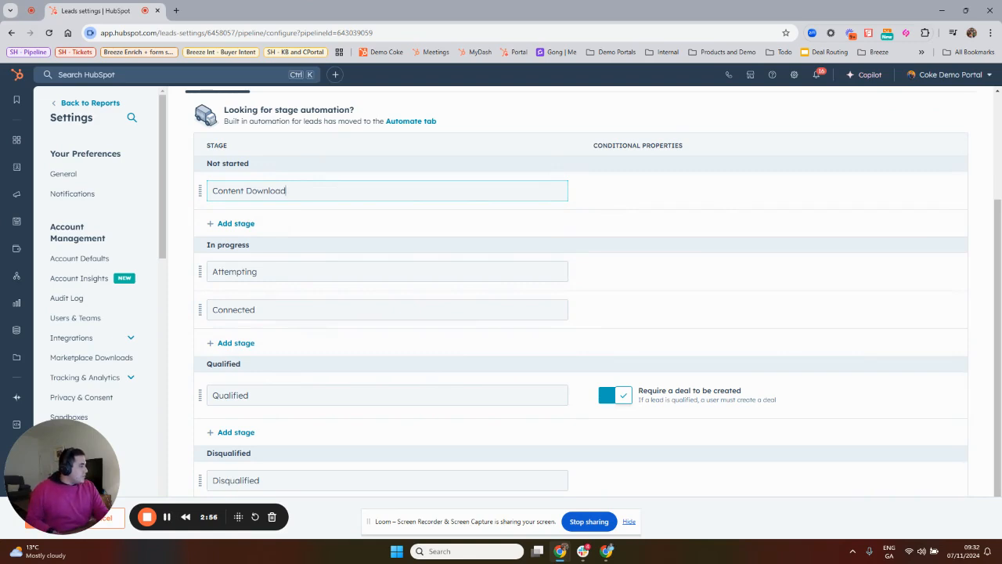
Rename the In progress stages Attempting and Connected to Follow-up Email Sent and Resource Accessed, pasting the names from the other window.
key(alt+Tab)
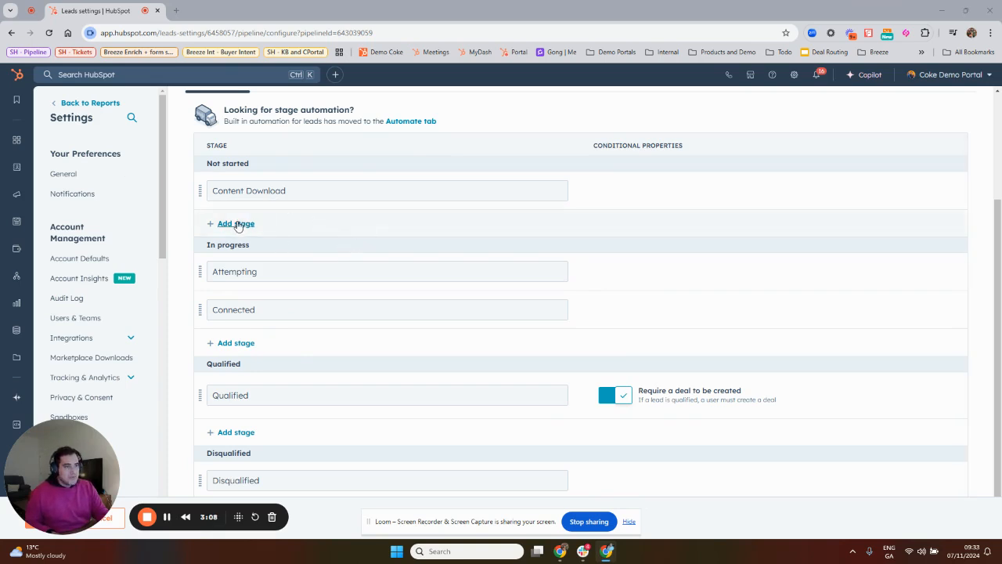
double_click(263, 271)
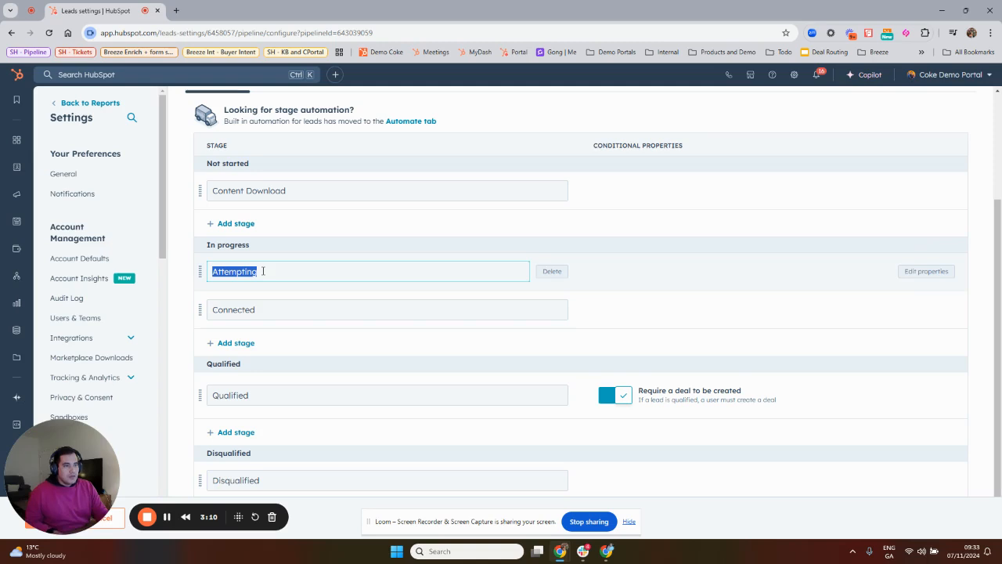
text(Follow-up Email Sent)
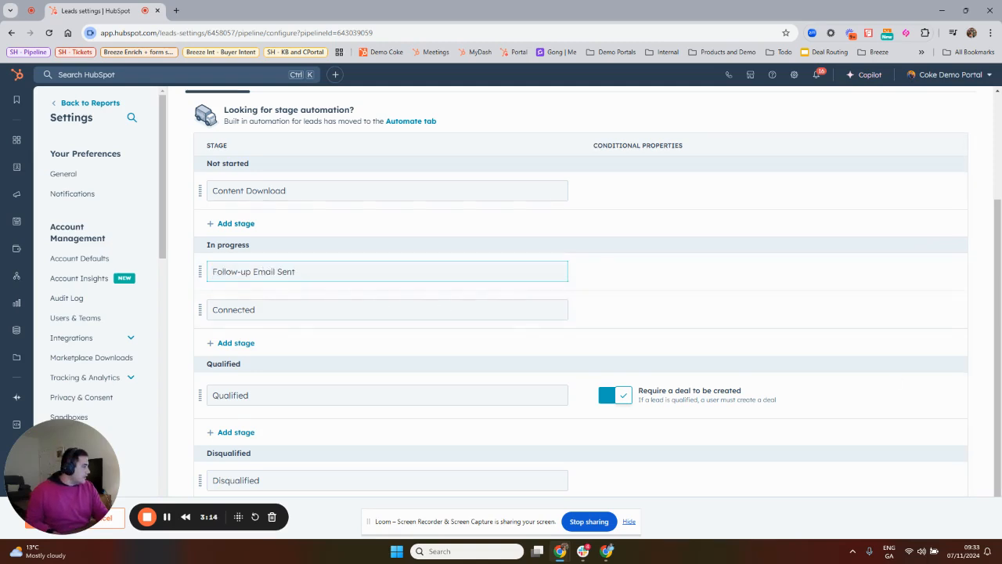
key(alt+Tab)
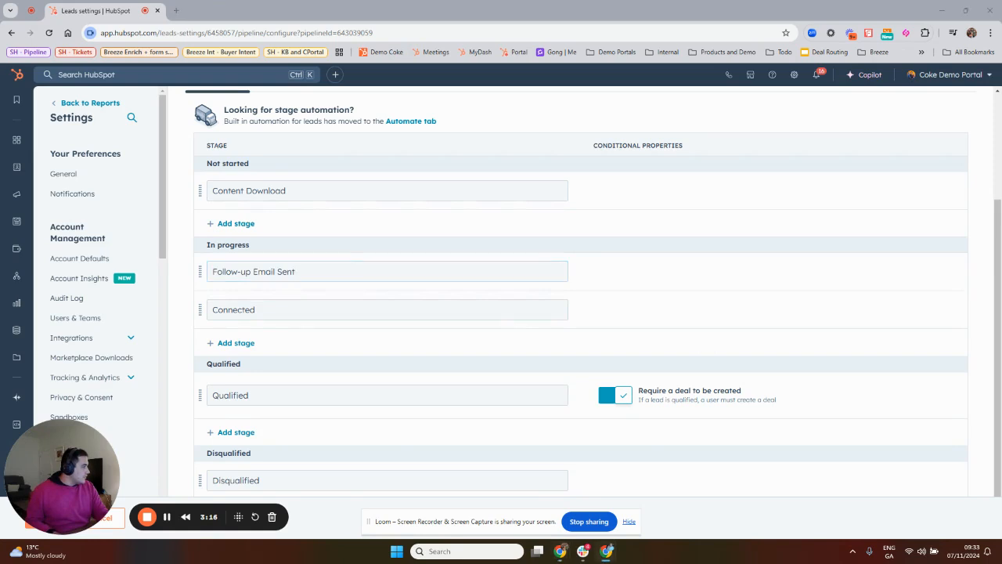
double_click(264, 310)
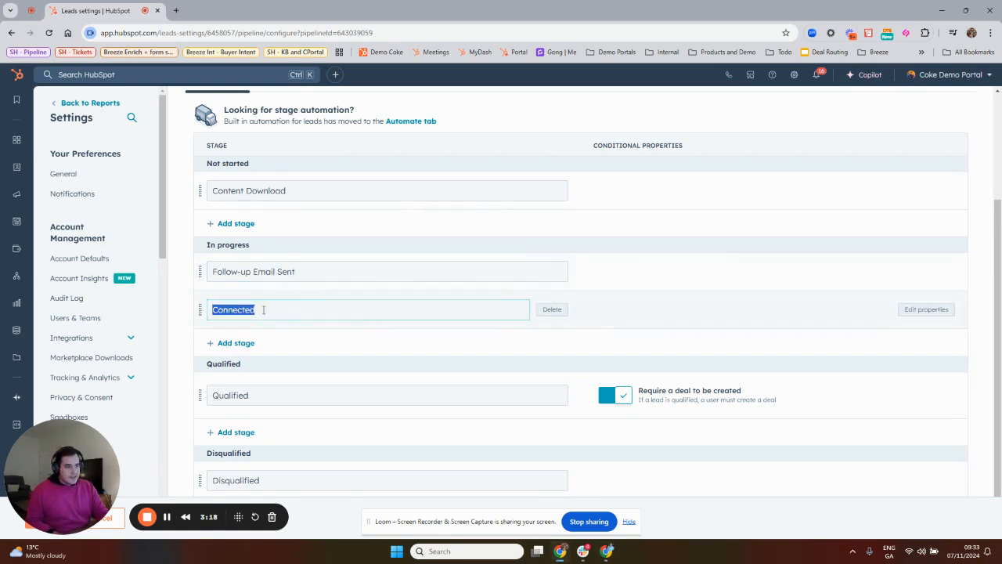
text(Resource Accessed)
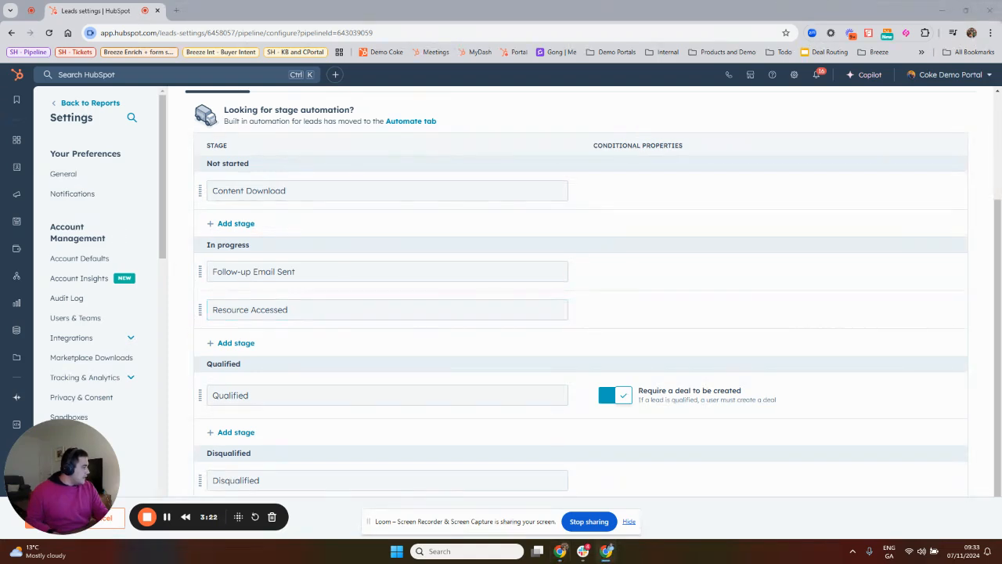
Add an In progress stage named Engaged with Content to the Content Download pipeline and save the changes.
click(252, 344)
triple_click(268, 348)
text(Engaged with Content)
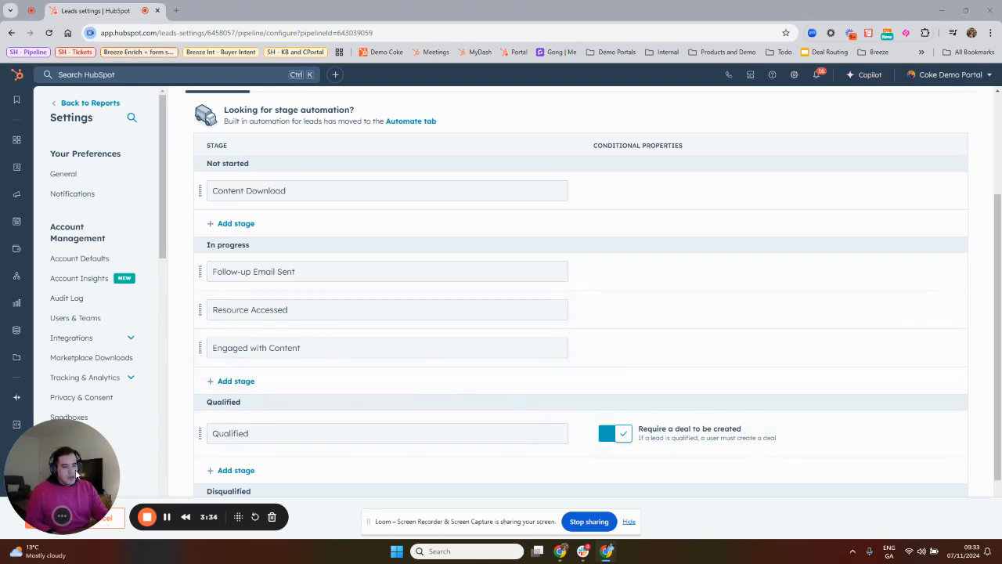
drag(108, 530, 227, 528)
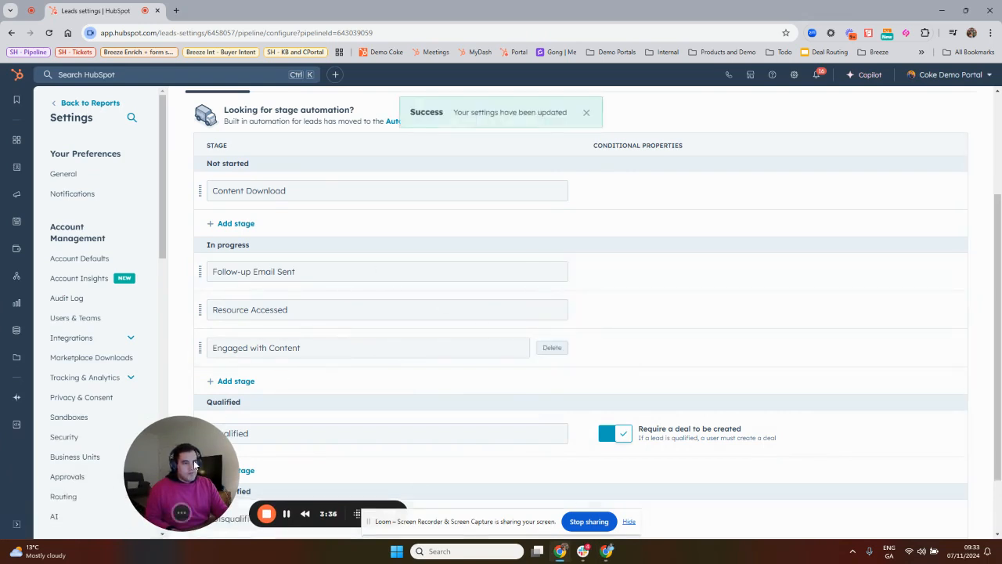
drag(194, 460, 83, 456)
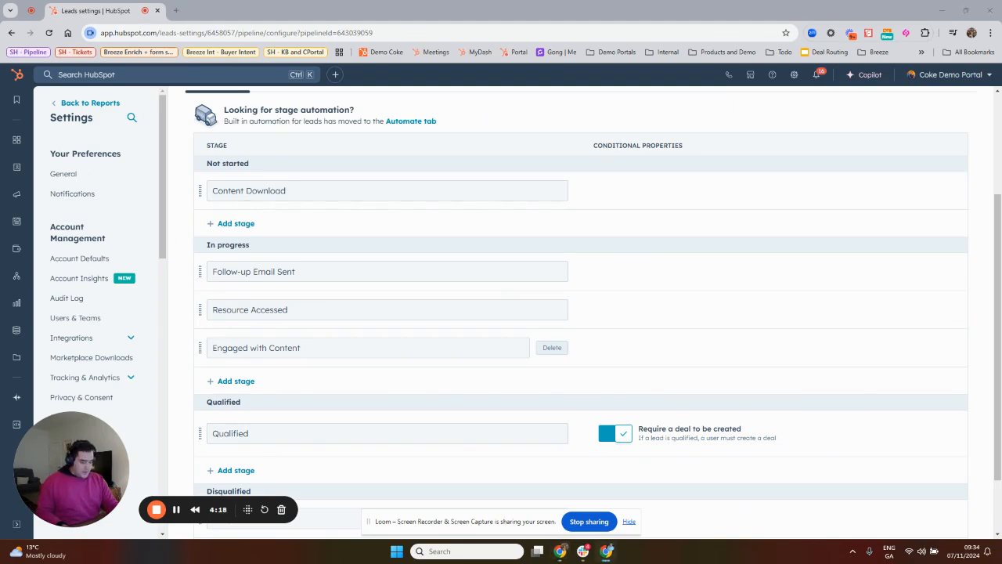
Create another lead pipeline named Event/Webinar.
scroll(549, 313, up, 2)
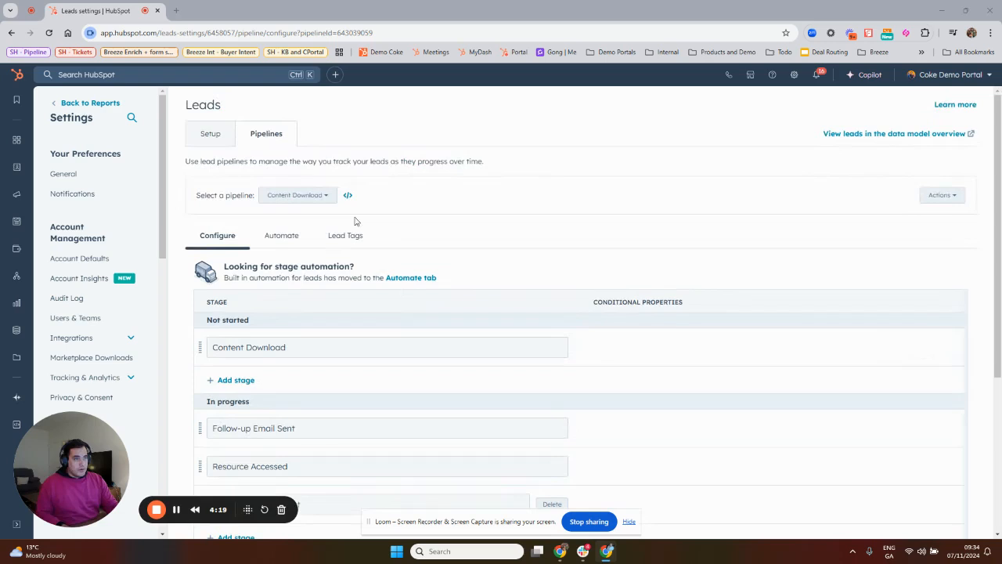
click(302, 196)
click(298, 272)
text(Event/Webinar)
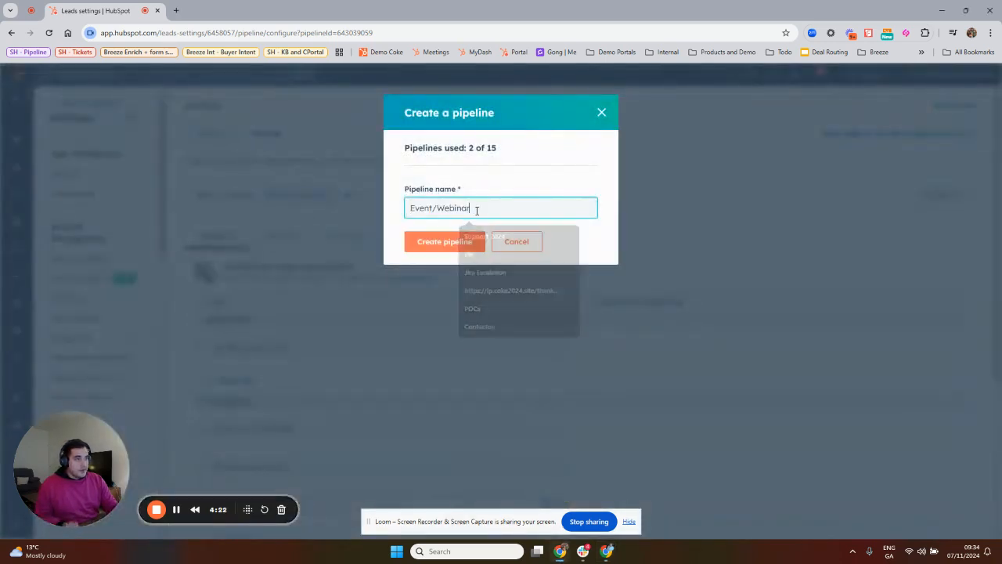
click(480, 243)
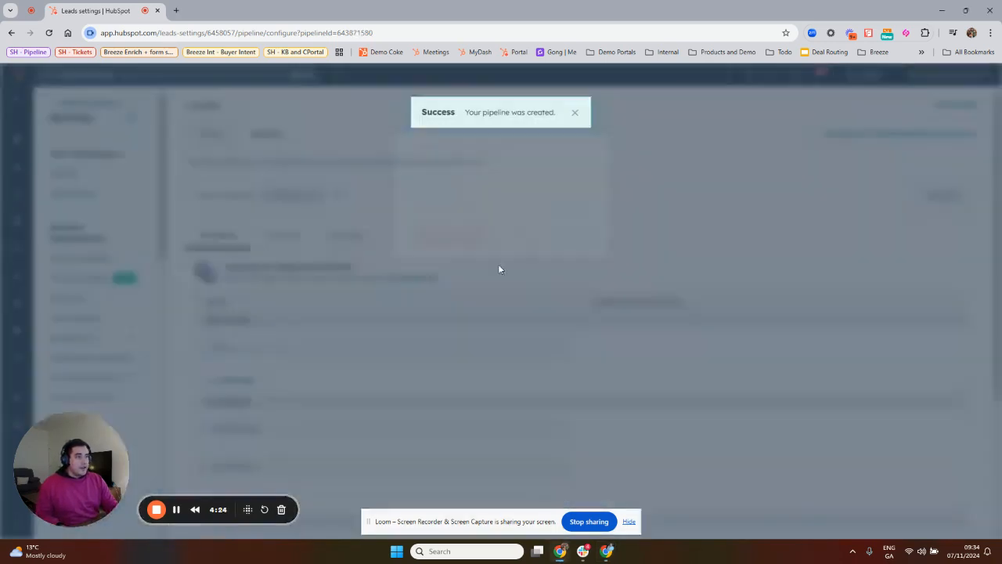
Rename the New stage under Not started to Registered in the Event/Webinar pipeline.
scroll(381, 325, down, 2)
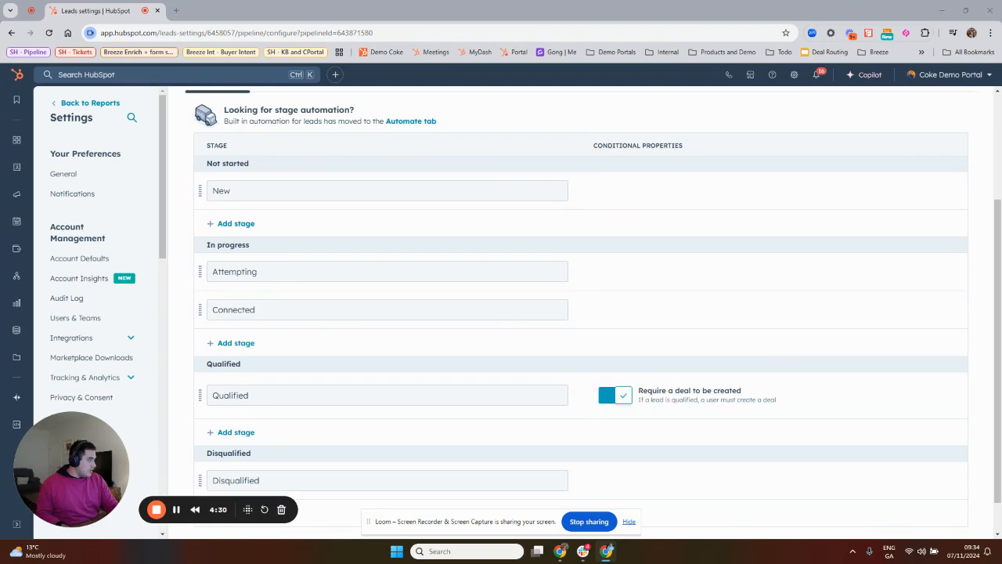
double_click(260, 195)
text(Registered)
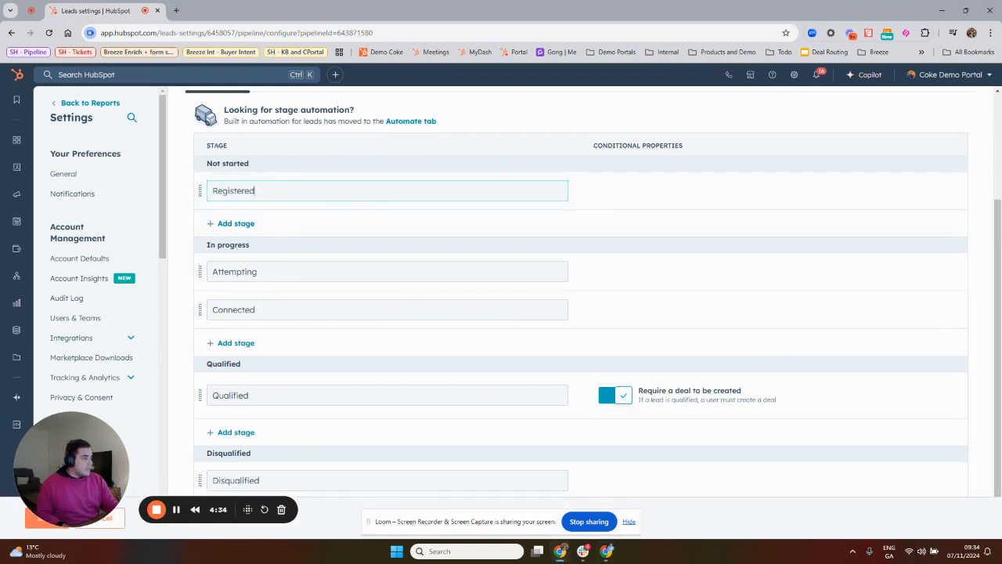
Rename the In progress stages Attempting and Connected to Attended and Post-Event Follow-up, taking the names from the other window.
key(alt+Tab)
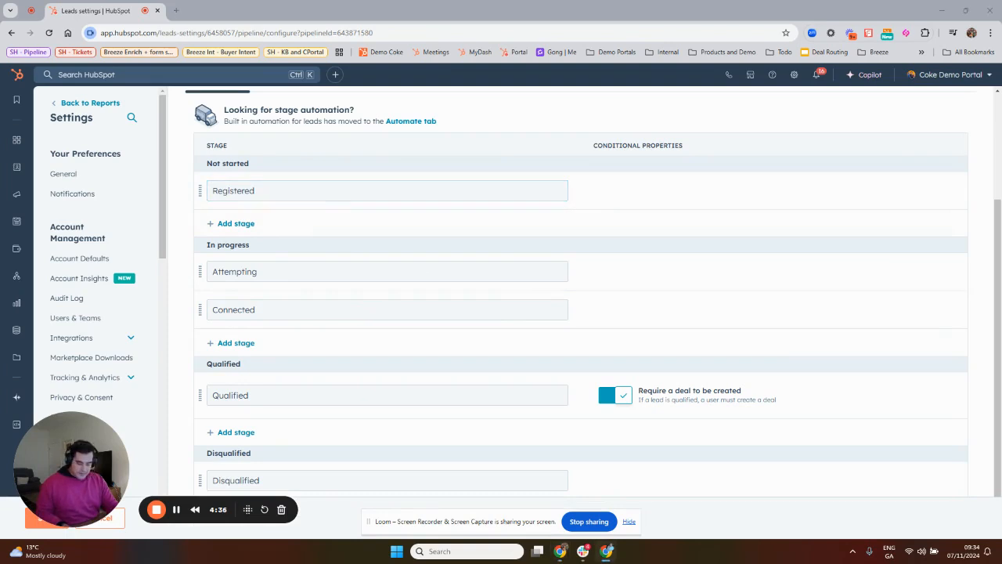
double_click(307, 276)
text(Attended)
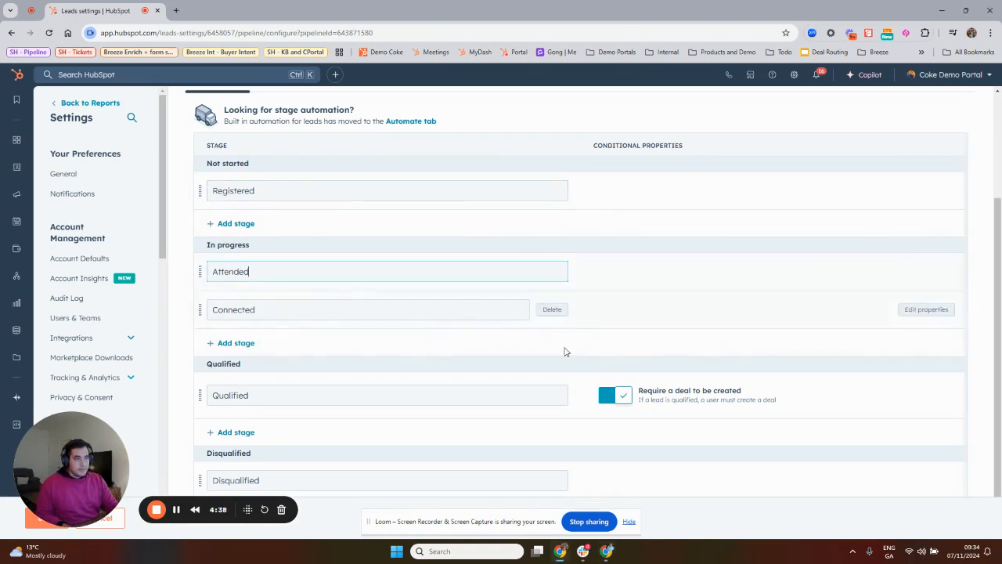
key(alt+Tab)
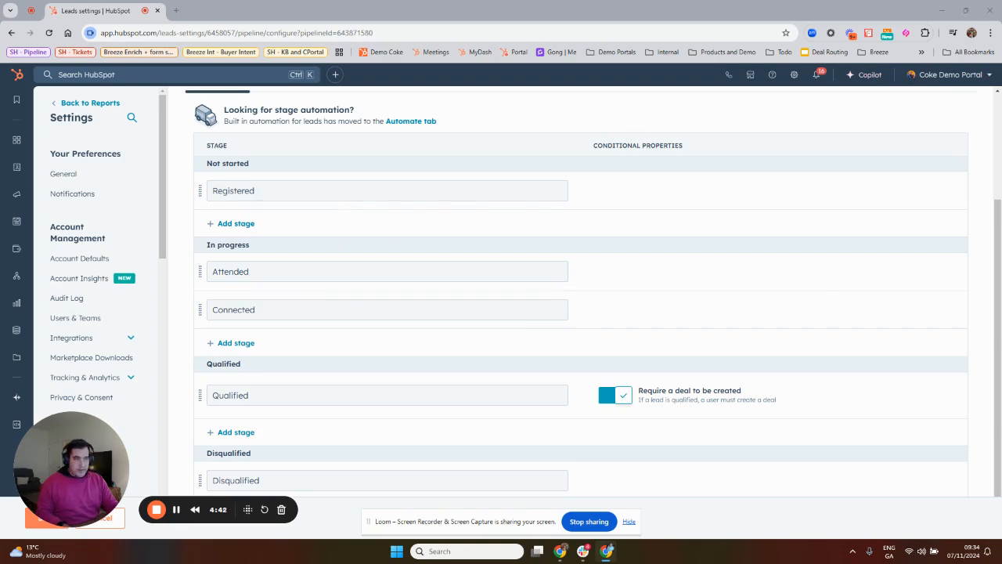
double_click(286, 313)
text(Post-Event Follow-up)
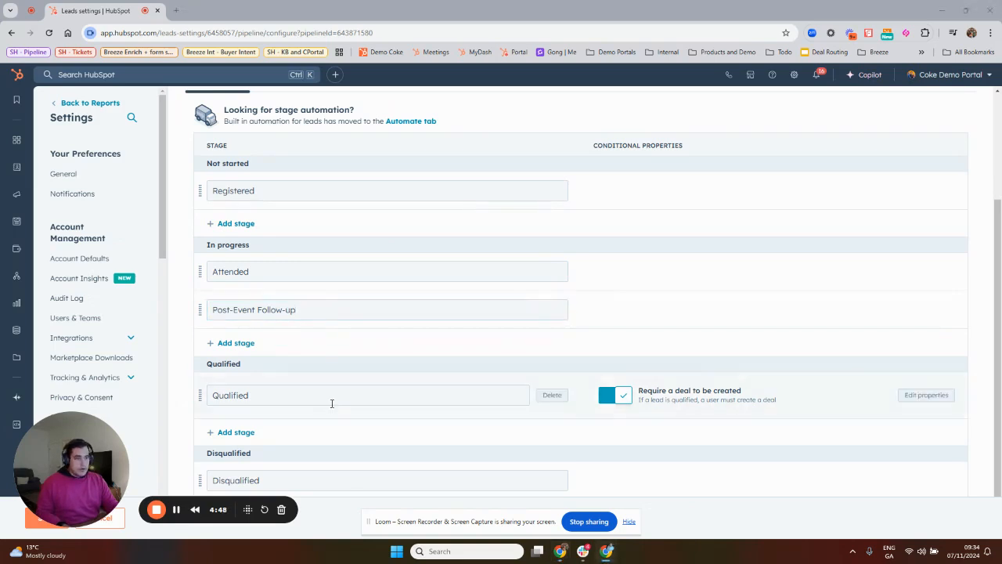
Rename the Qualified stage to Demo Scheduled and save the Event/Webinar pipeline.
double_click(253, 394)
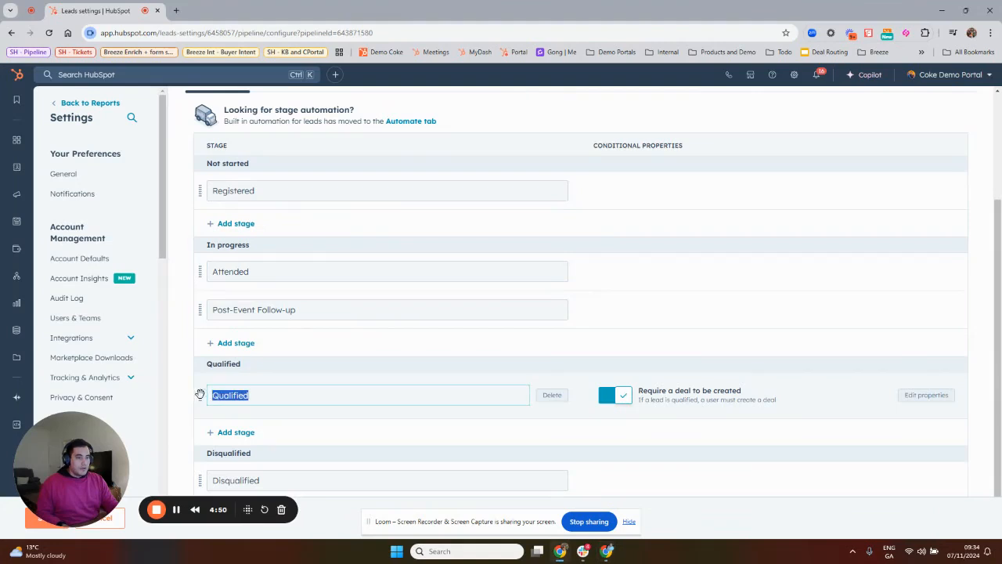
text(Demo Scheduled)
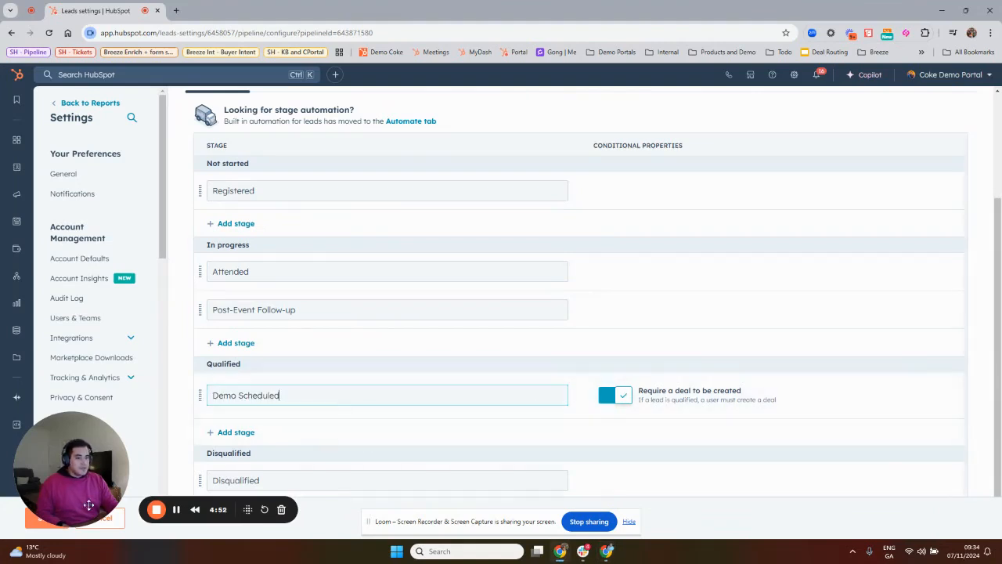
drag(101, 456, 135, 444)
click(47, 520)
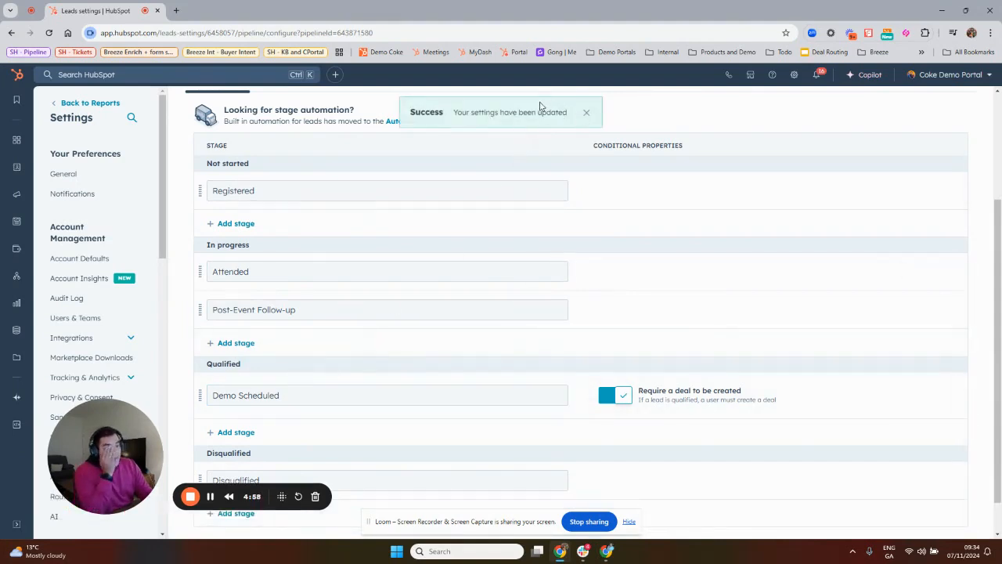
click(585, 116)
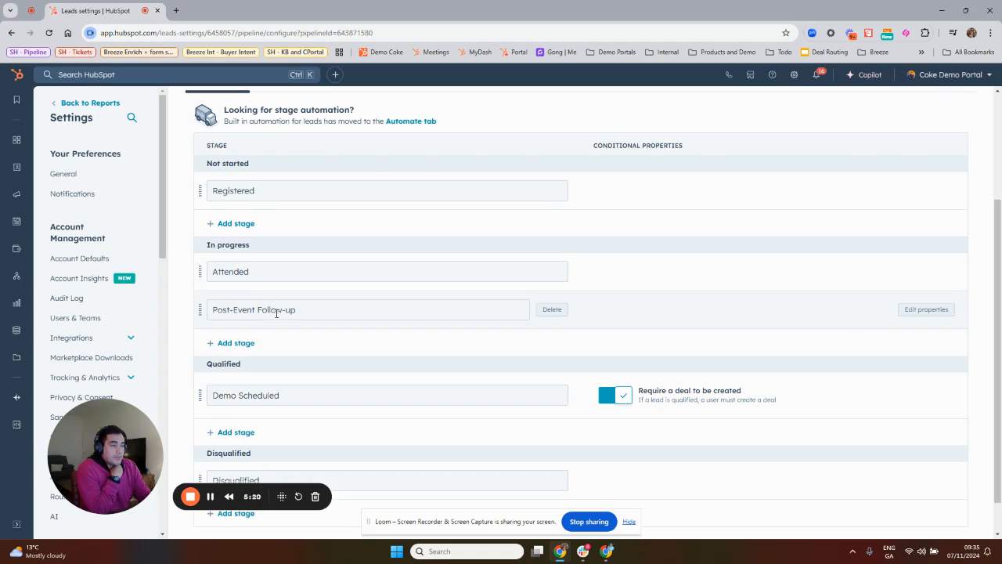
drag(305, 310, 281, 311)
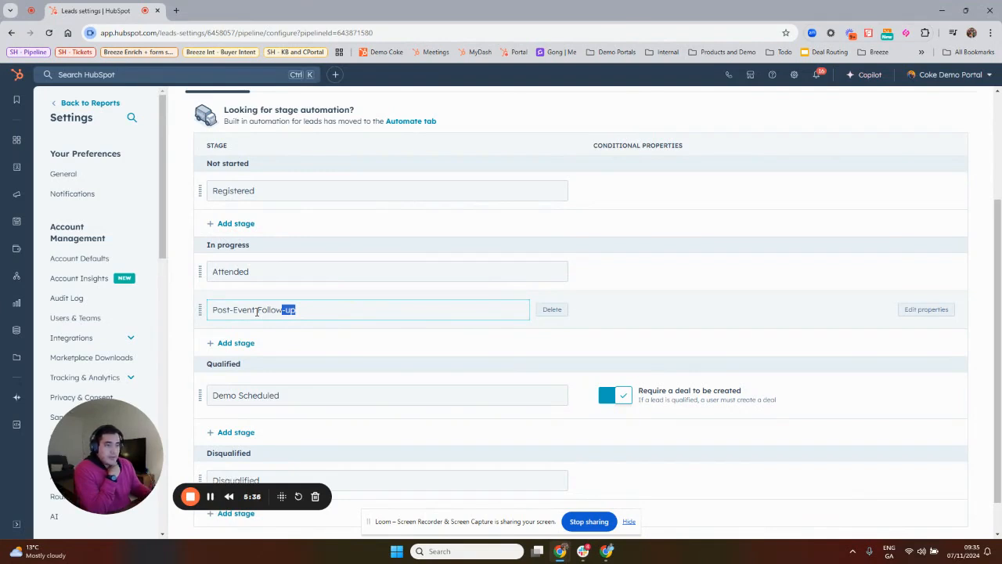
double_click(263, 396)
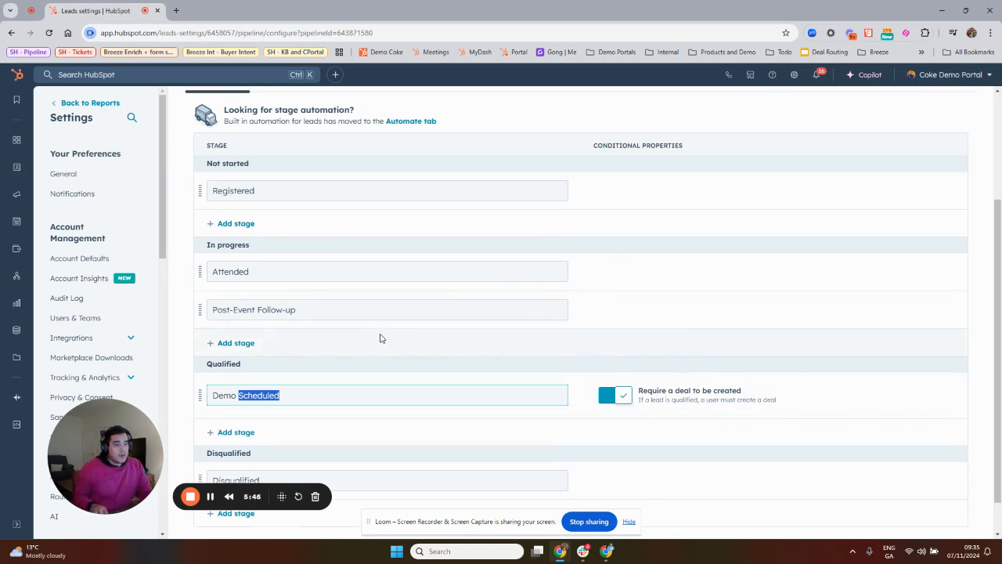
Create another lead pipeline named Free Trial.
scroll(332, 261, up, 2)
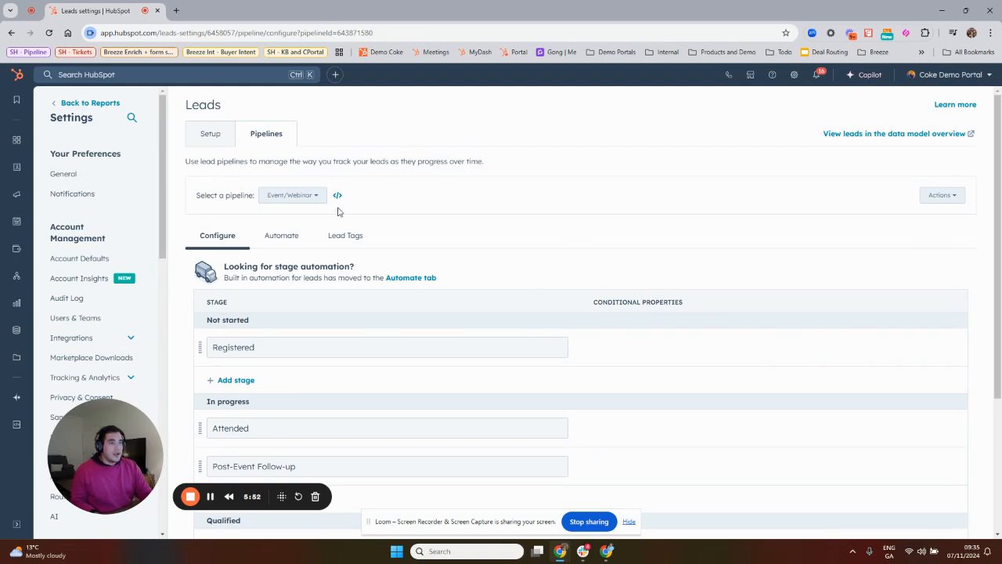
click(312, 195)
click(287, 294)
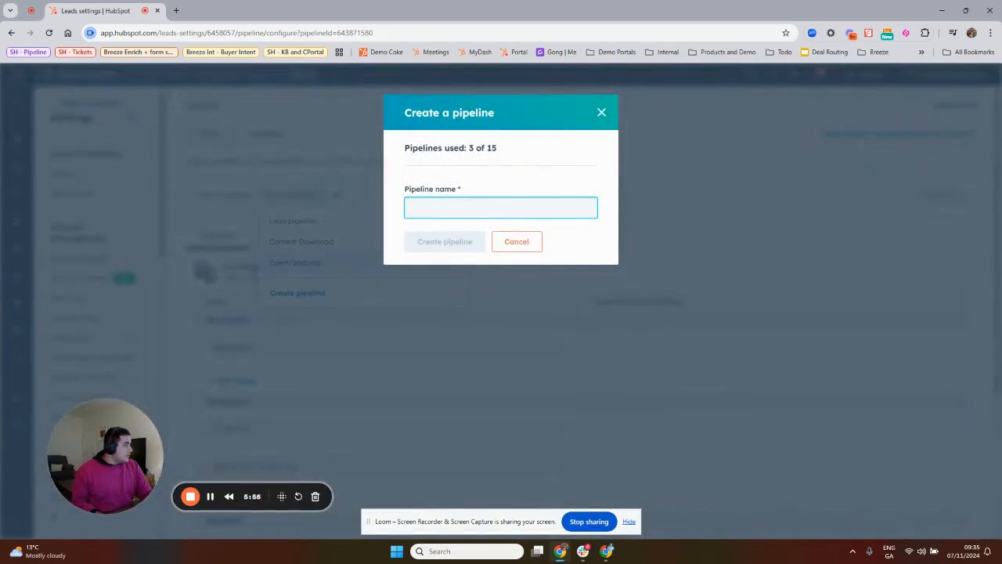
key(alt+Tab)
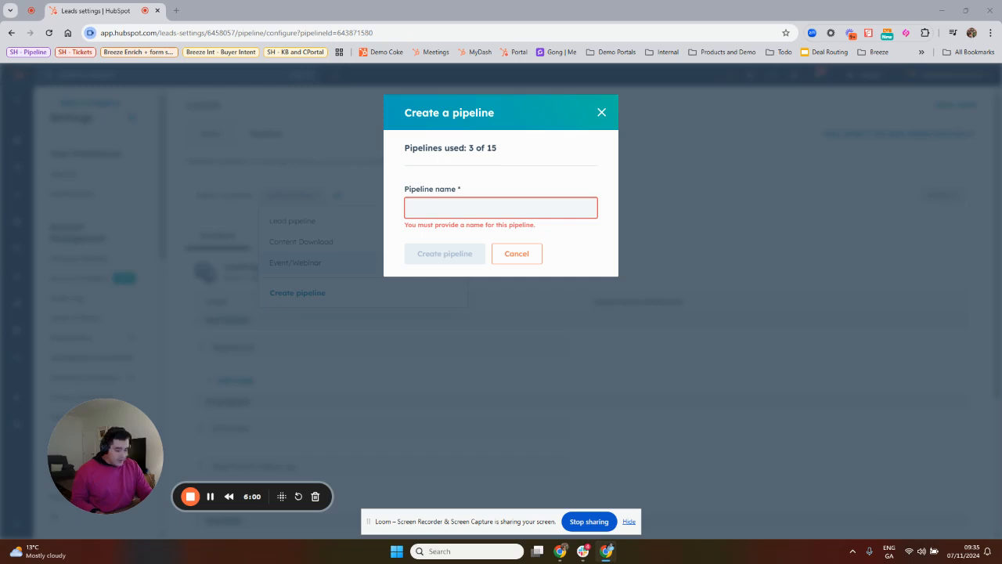
click(579, 214)
text(Free Trial)
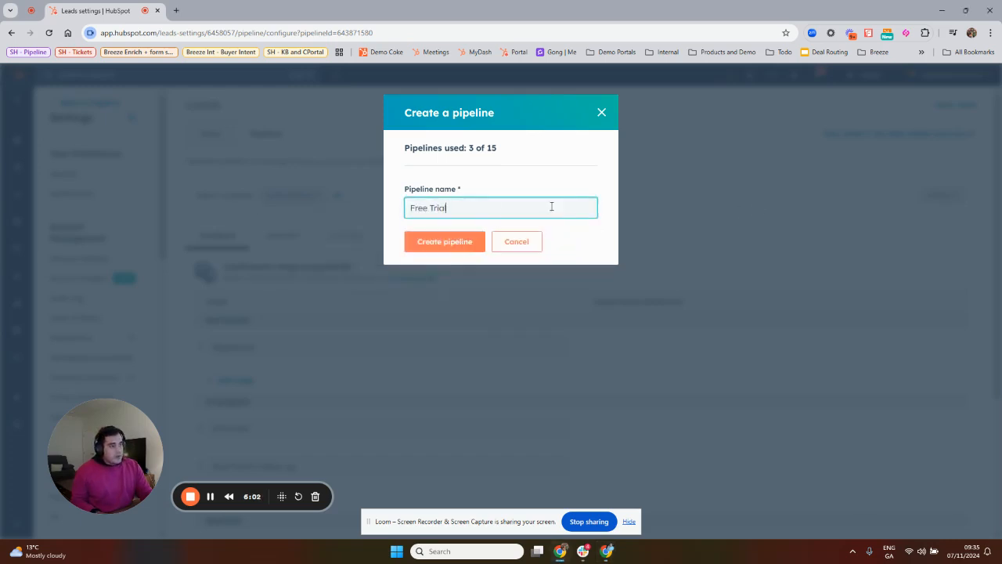
click(462, 243)
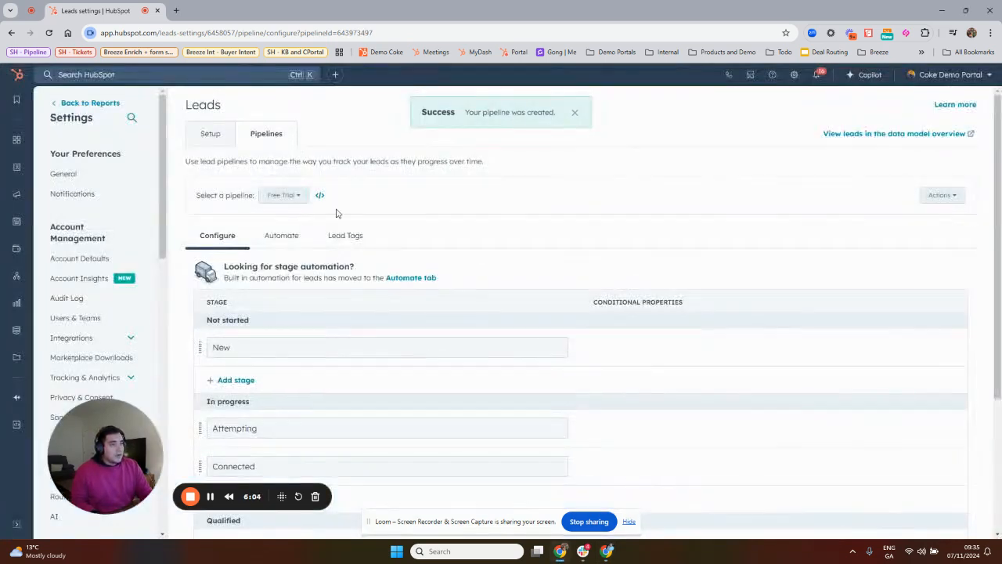
Rename the New stage under Not started to Trial Started in the Free Trial pipeline.
scroll(311, 253, down, 1)
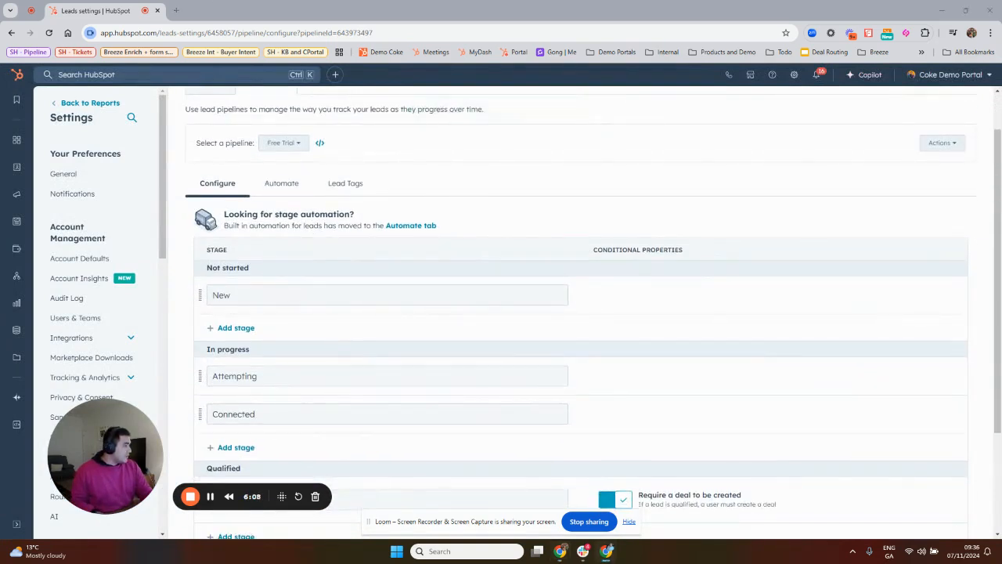
double_click(277, 294)
text(Trial Started)
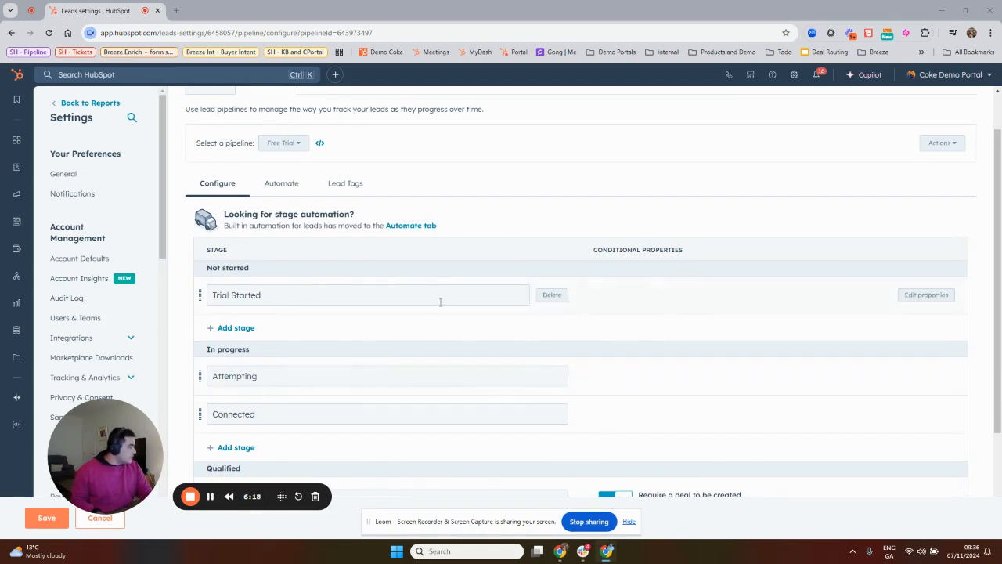
Rename the In progress stages Attempting and Connected to Onboarding and Active User.
double_click(254, 377)
text(Onboarding)
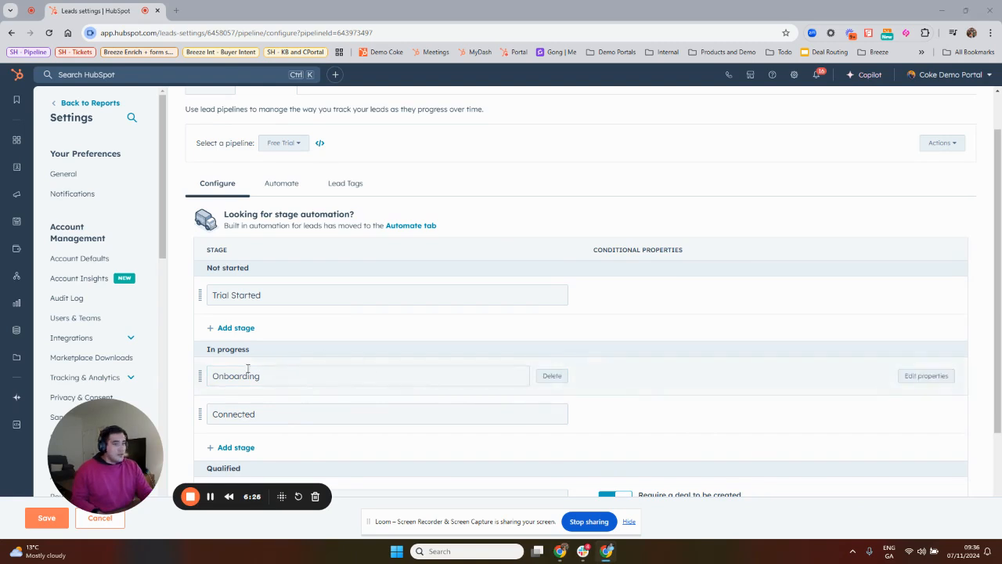
double_click(293, 411)
text(Active User)
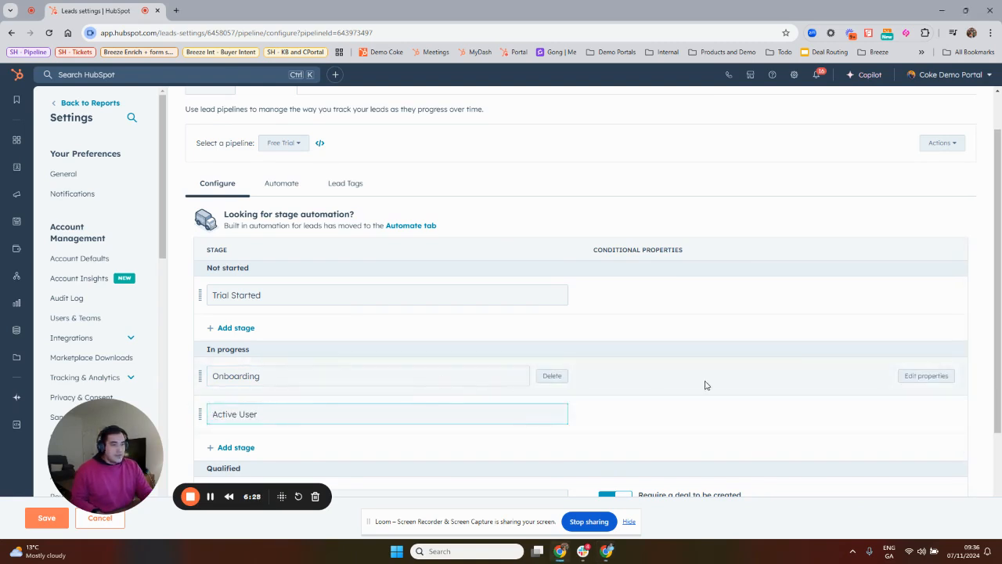
Add a third In progress stage named Trial Ending and save the Free Trial pipeline.
scroll(705, 385, down, 1)
key(alt+Tab)
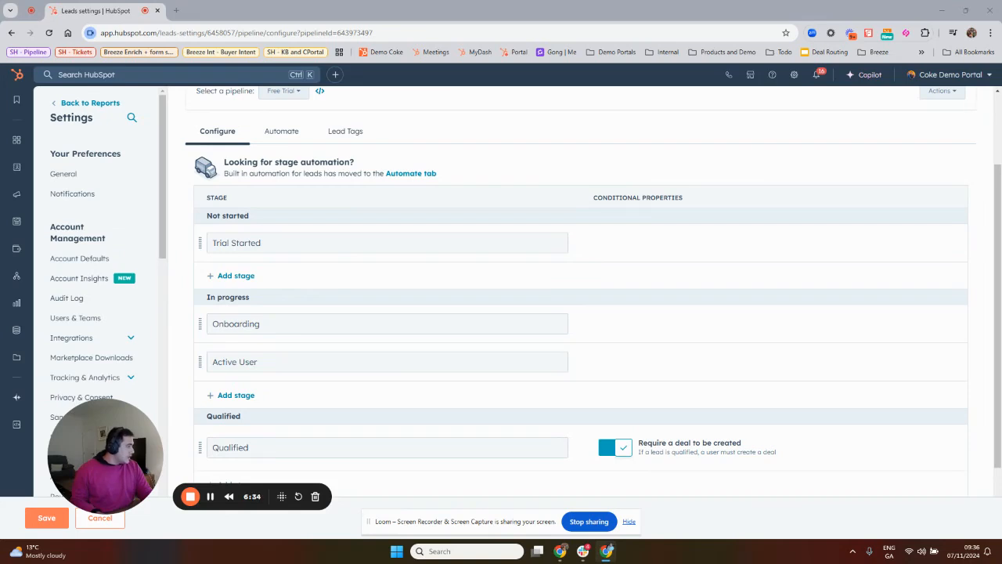
scroll(266, 437, down, 2)
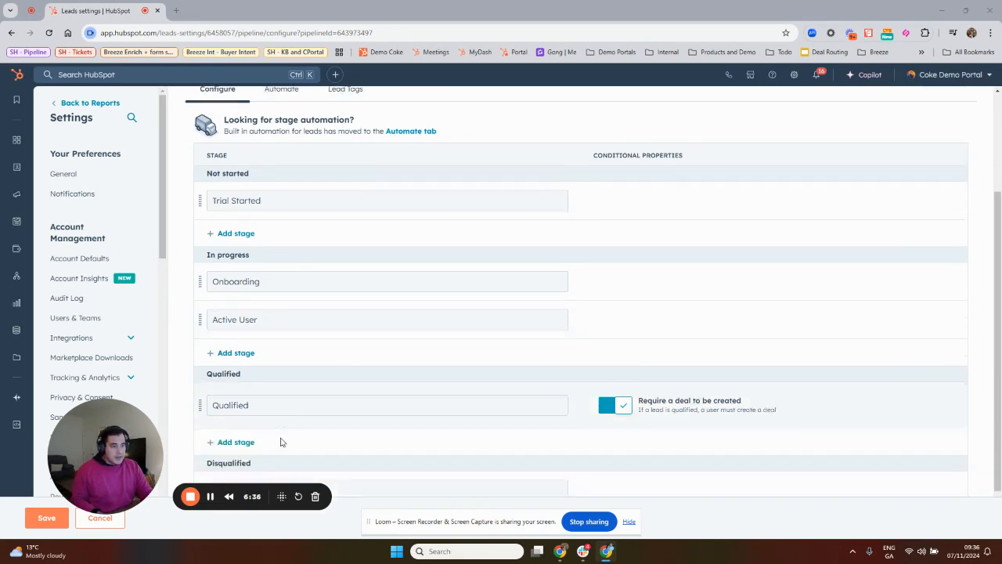
click(235, 303)
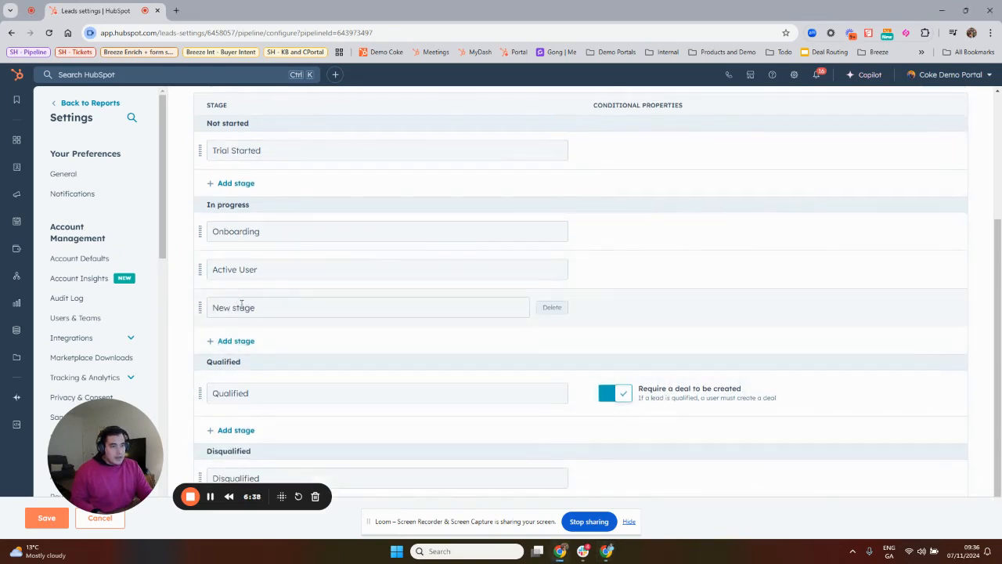
double_click(242, 307)
triple_click(242, 307)
text(Trial Ending)
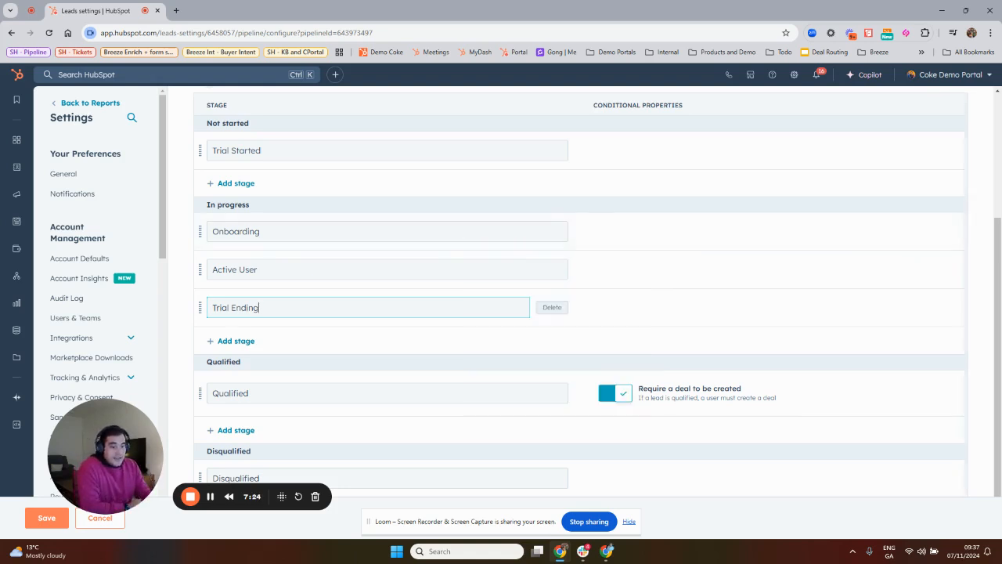
click(47, 519)
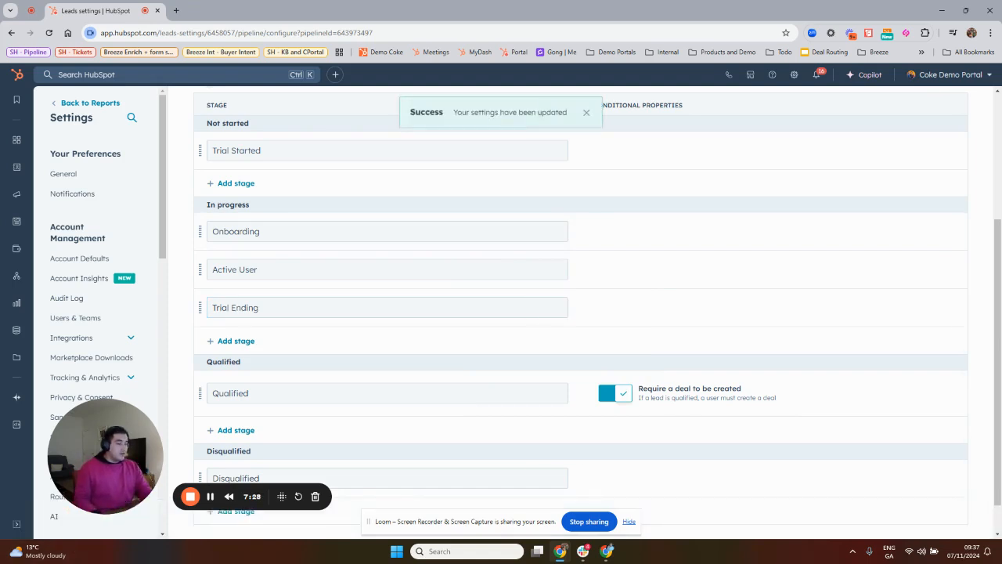
Open the lead tags settings of the Free Trial pipeline.
scroll(494, 322, up, 3)
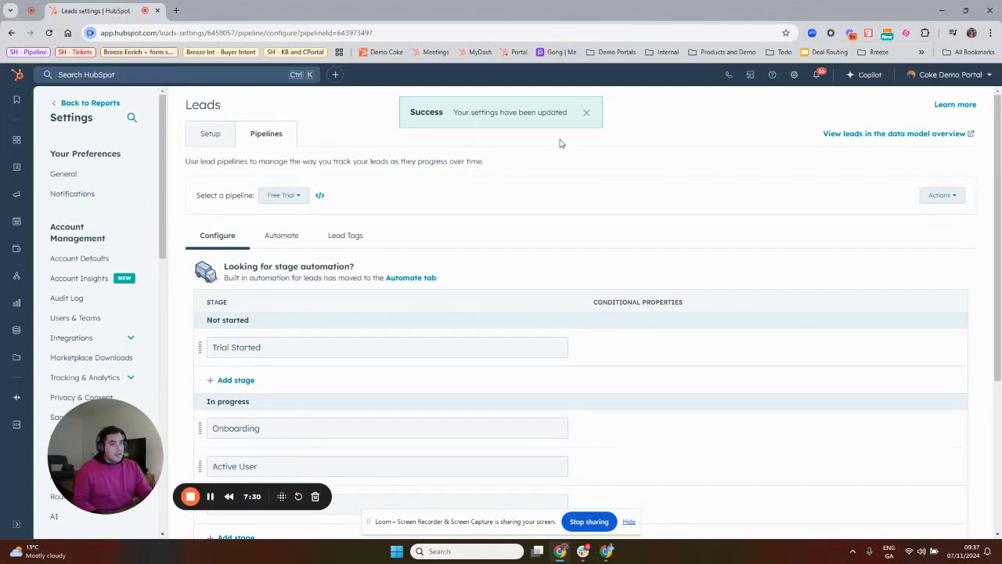
click(587, 112)
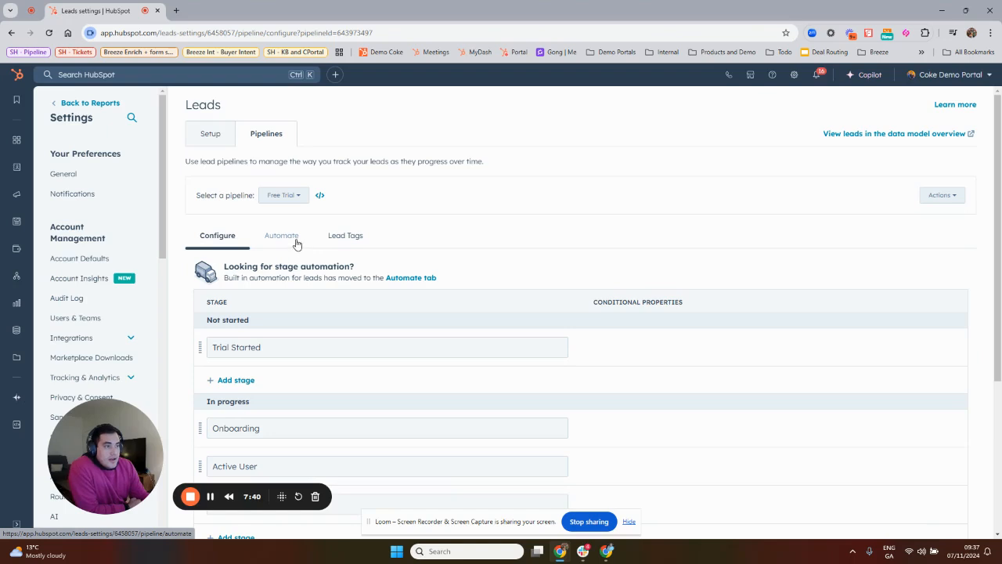
click(345, 239)
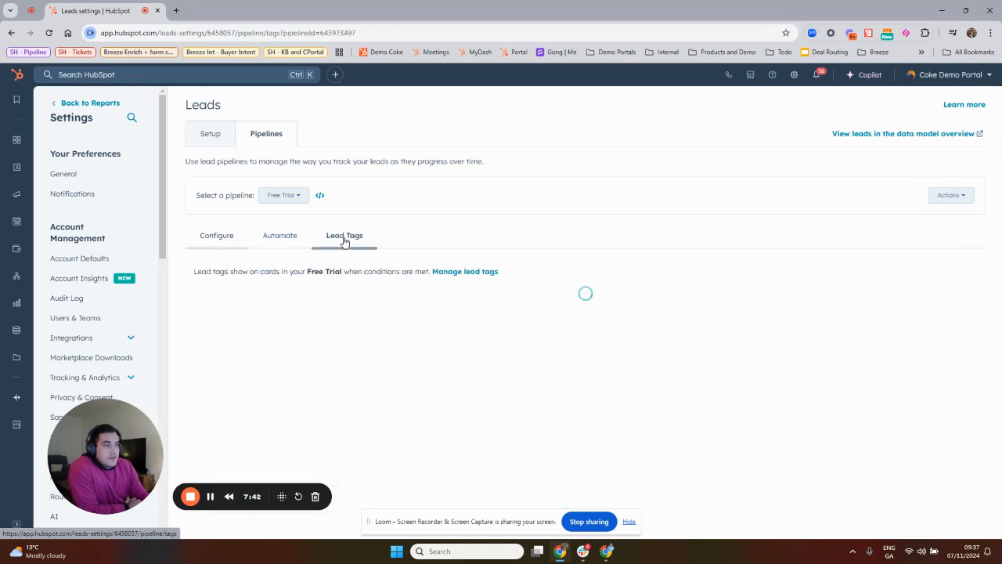
Search the web for "tags hubspot" in a new browser tab and open the "Create color-coded object tags" article.
scroll(497, 279, down, 2)
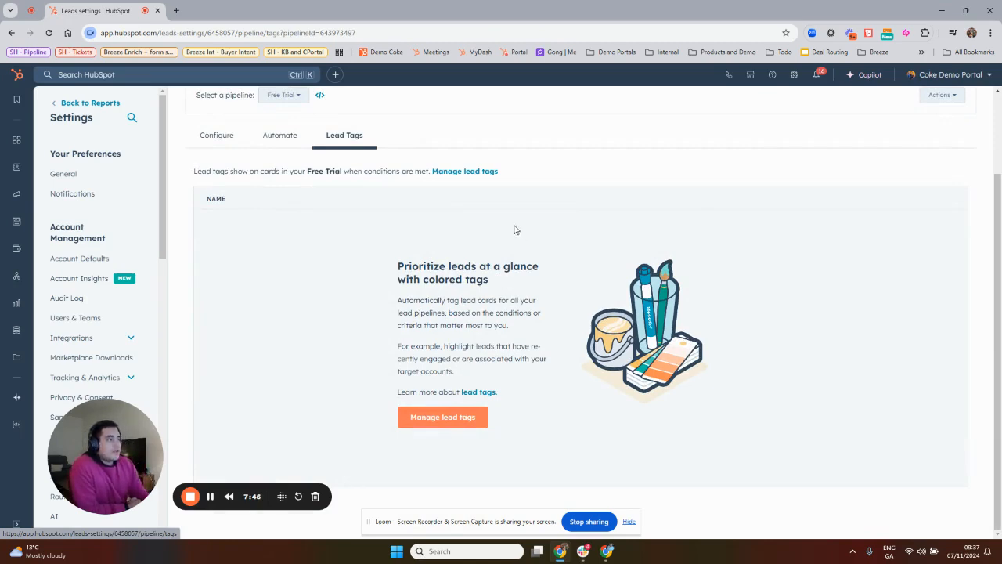
click(176, 10)
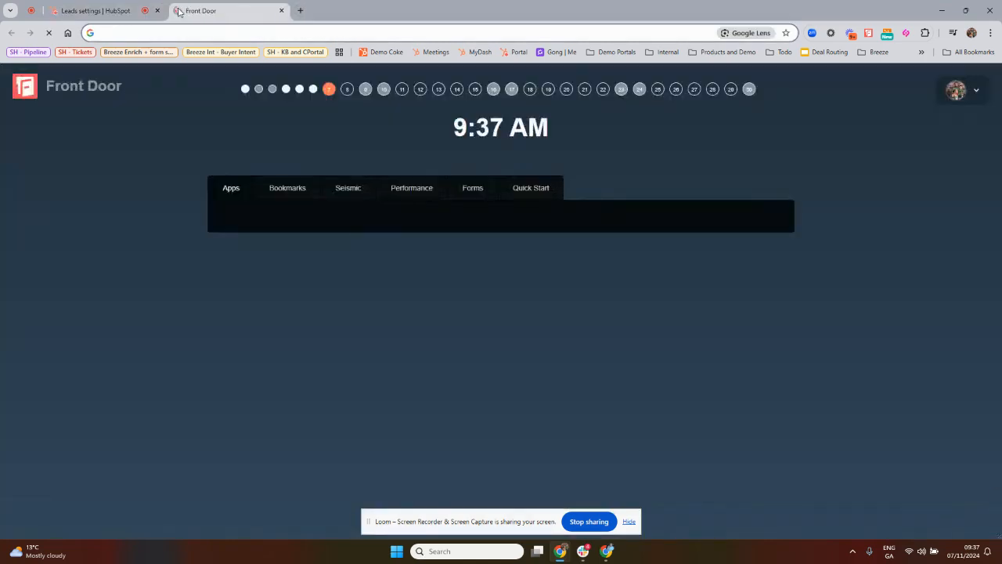
text(tags hub)
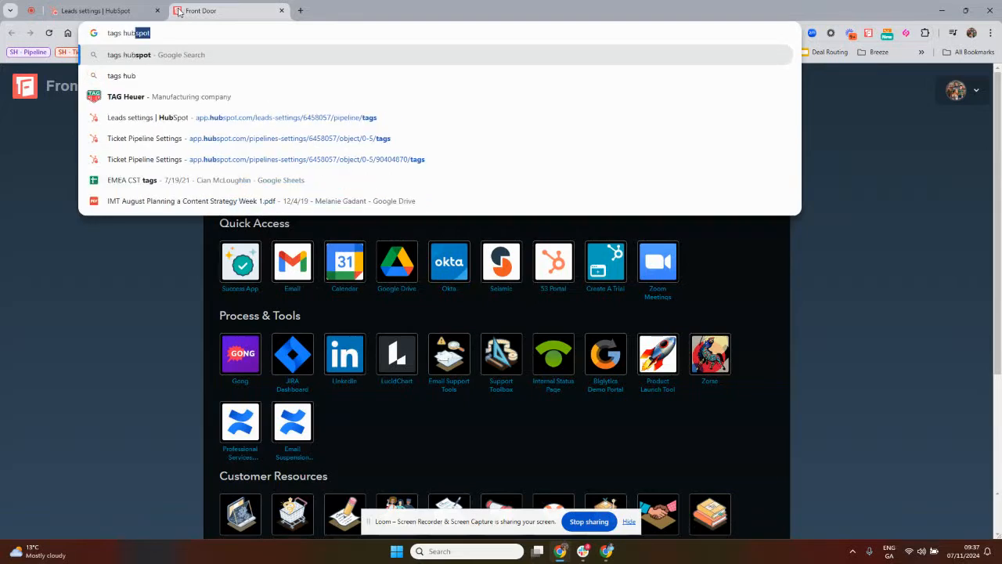
key(Return)
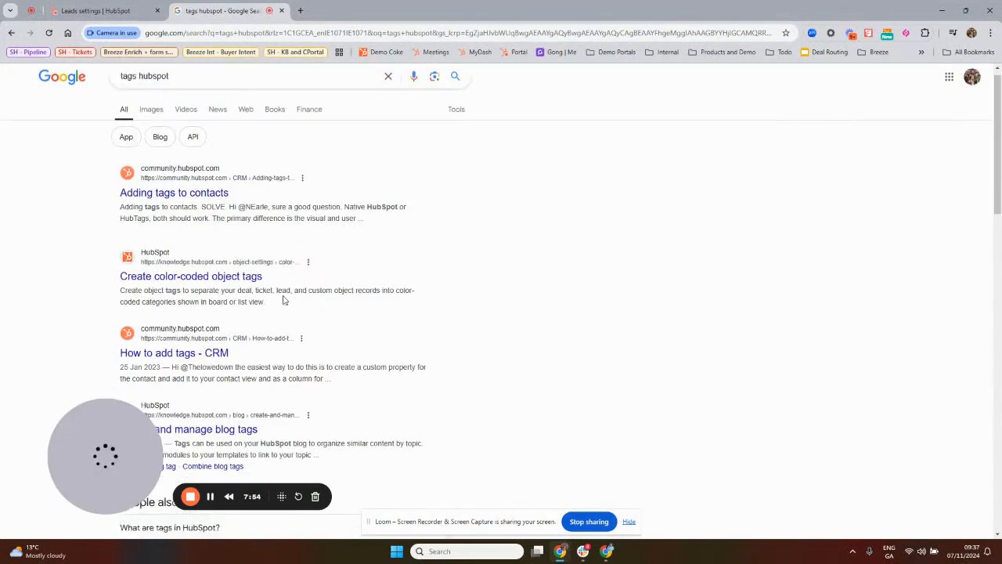
scroll(282, 282, down, 2)
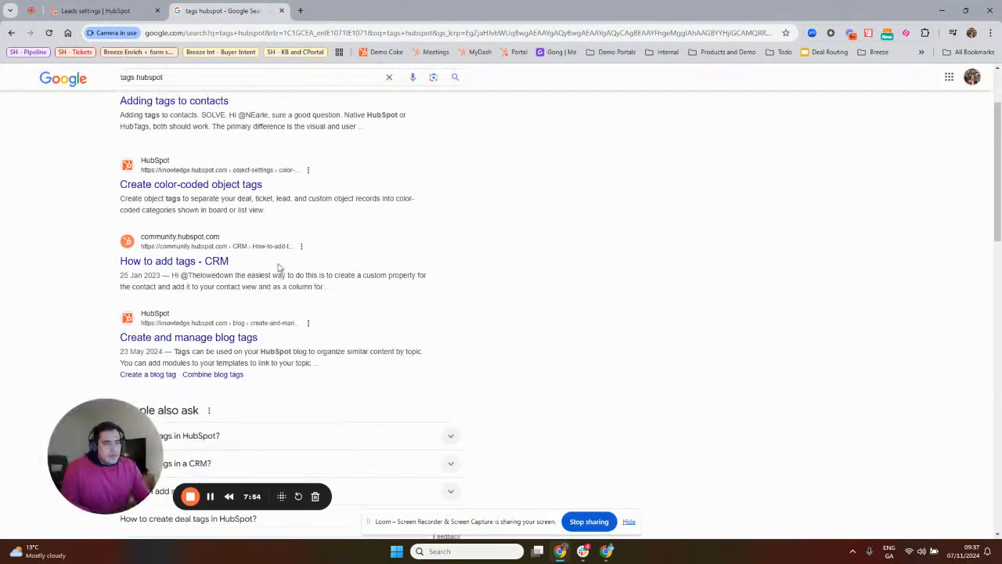
click(221, 188)
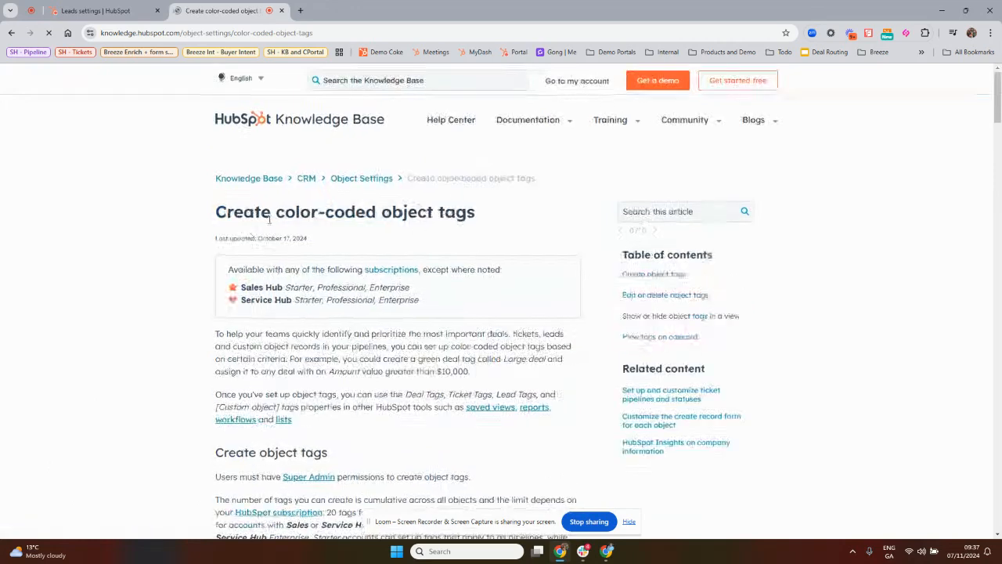
Examine the tag limits per subscription tier in the article's "Create object tags" section, highlighting the Starter and 80-tag passages.
scroll(542, 278, down, 2)
scroll(541, 280, down, 3)
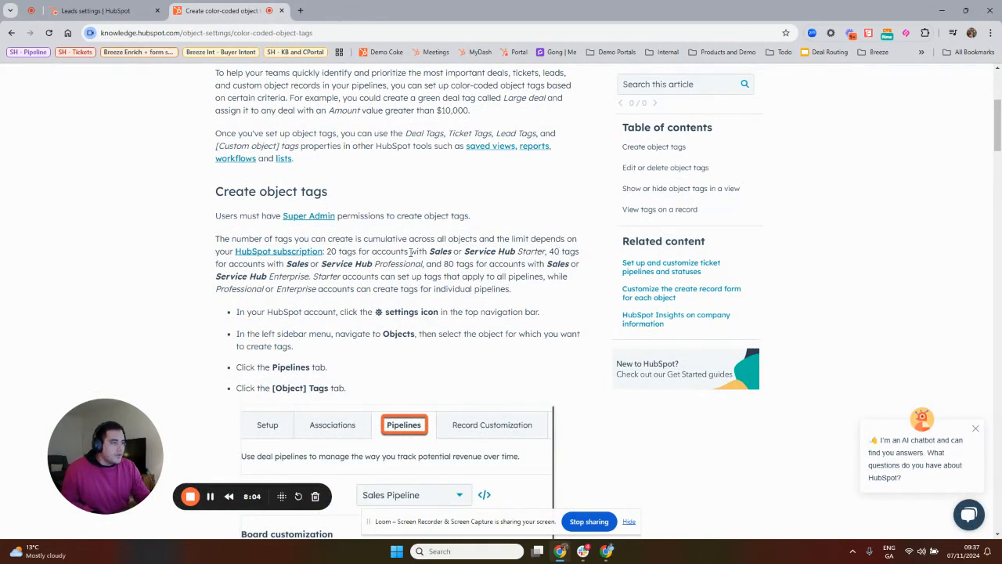
drag(357, 251, 546, 252)
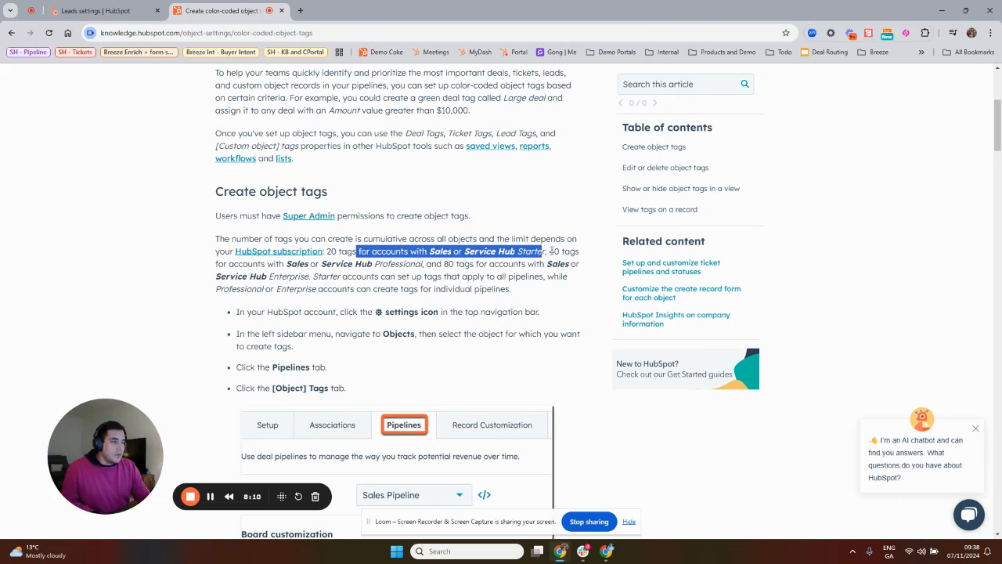
mouse_move(549, 252)
mouse_down()
mouse_move(581, 258)
mouse_move(432, 264)
mouse_move(546, 267)
mouse_up()
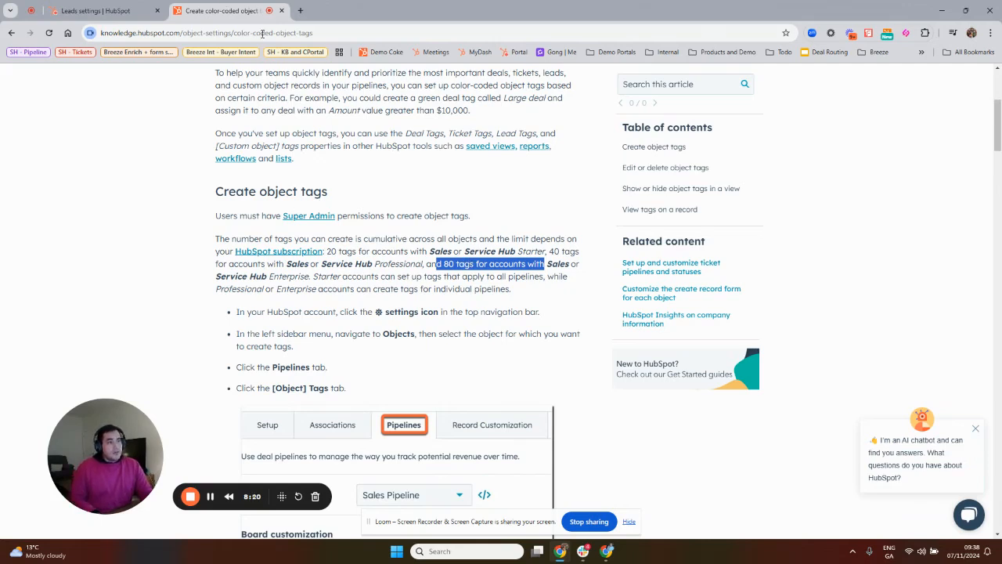
Return to the lead settings and open the CRM Tickets board in a separate browser tab.
click(135, 5)
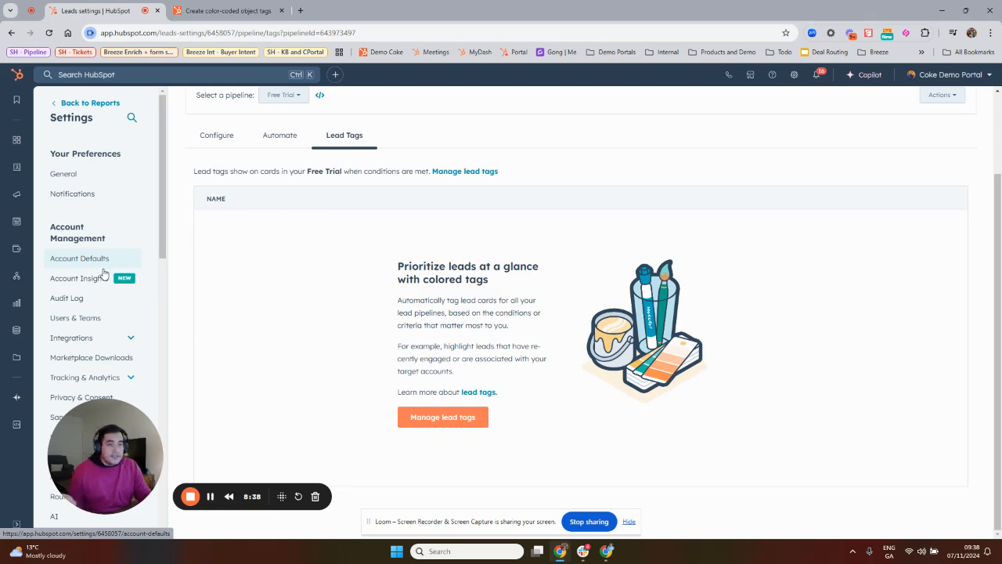
scroll(94, 282, down, 1)
mouse_move(21, 275)
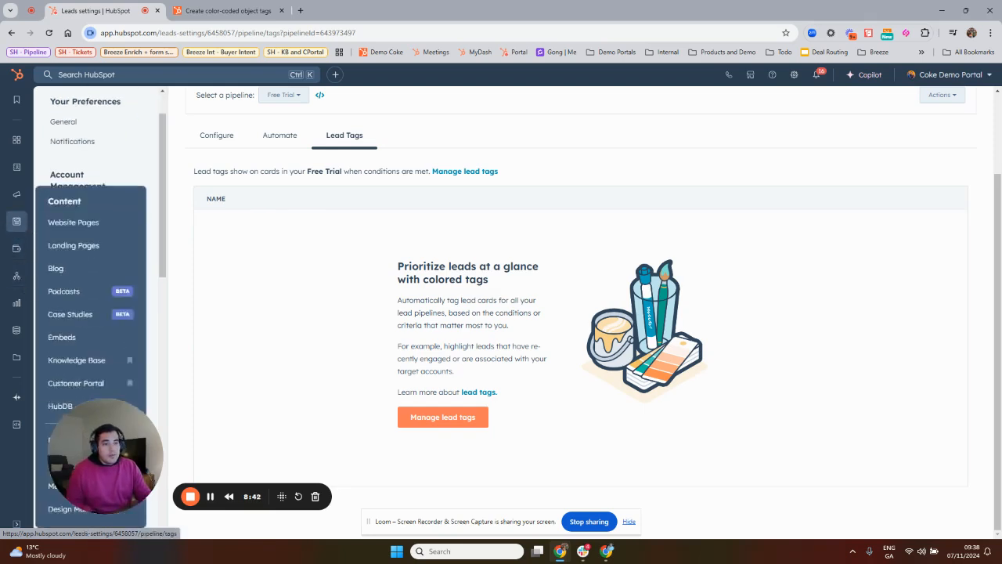
mouse_move(18, 172)
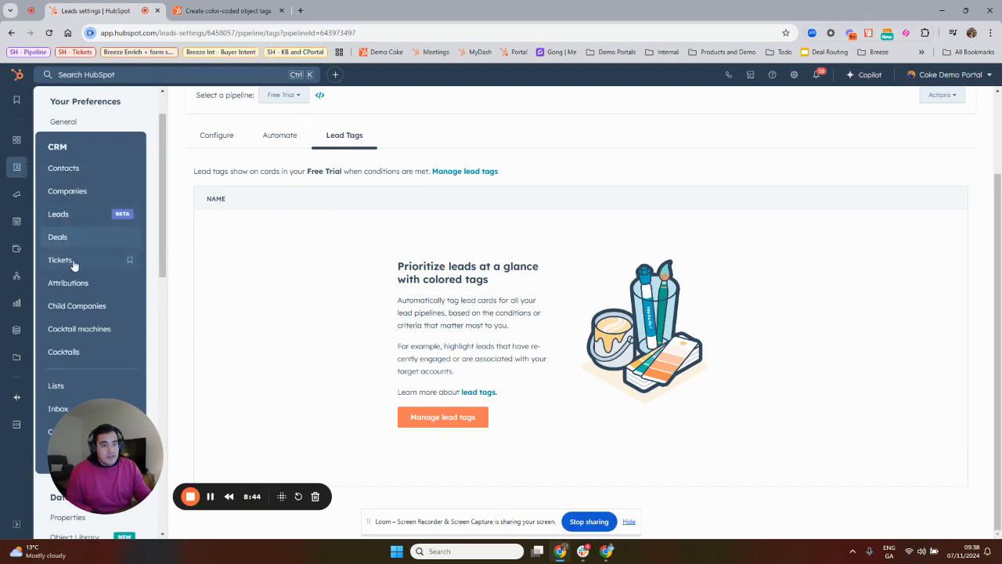
middle_click(125, 259)
click(221, 5)
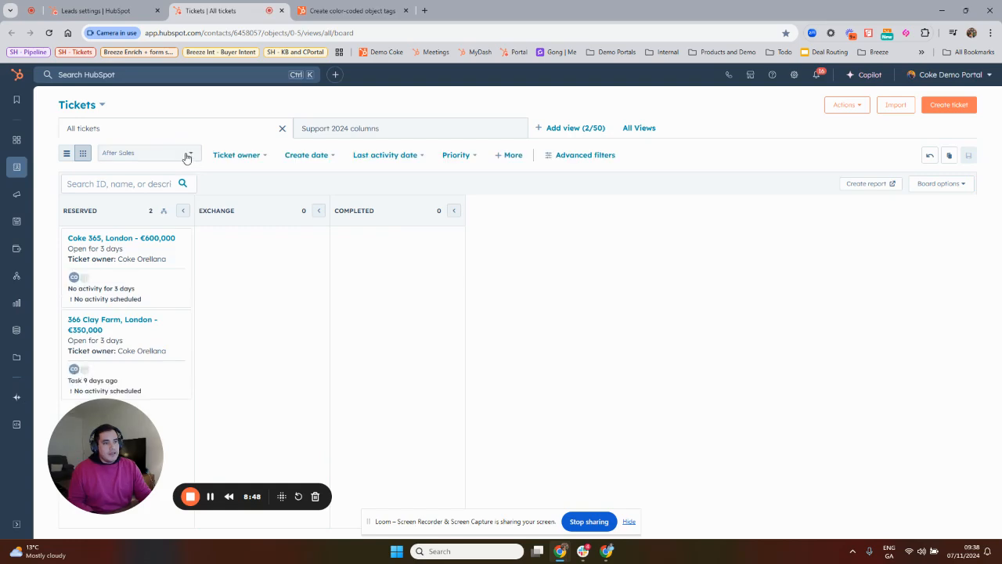
Switch the All tickets board from the After Sales pipeline to 1. Support 2024.
click(188, 153)
scroll(152, 219, up, 3)
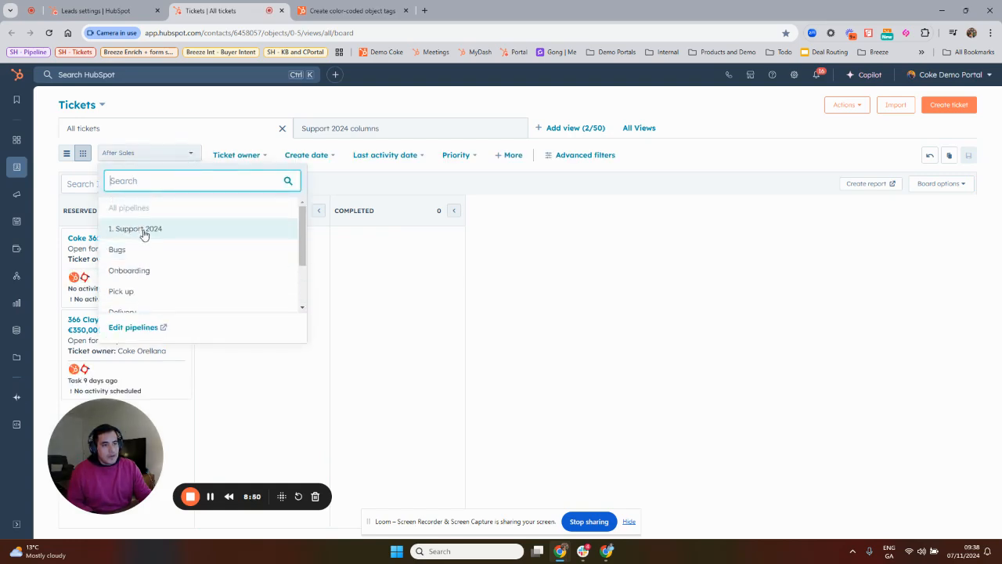
click(141, 228)
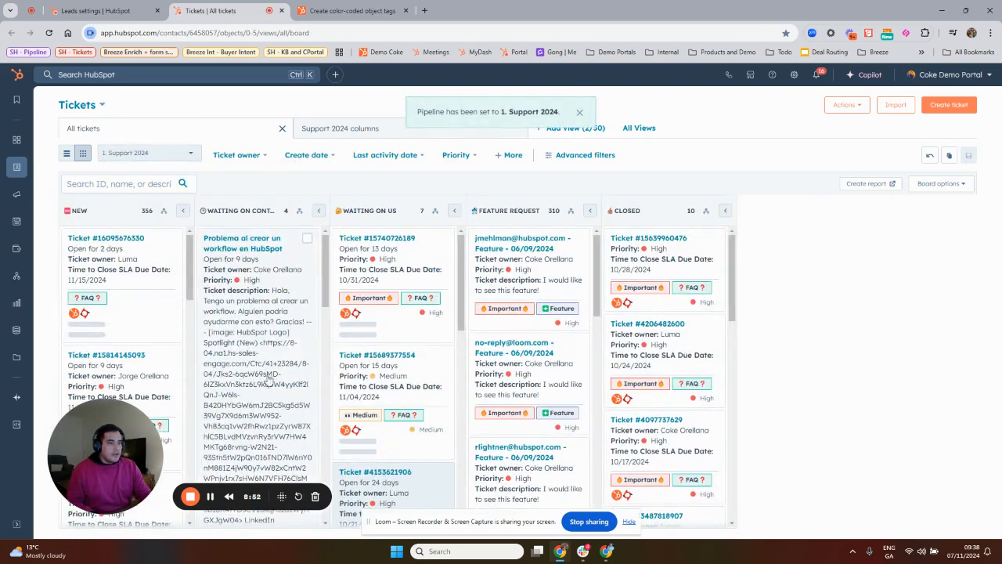
Examine the colored tags on the ticket cards in the New, Waiting on us and Feature Request stages.
scroll(319, 343, down, 1)
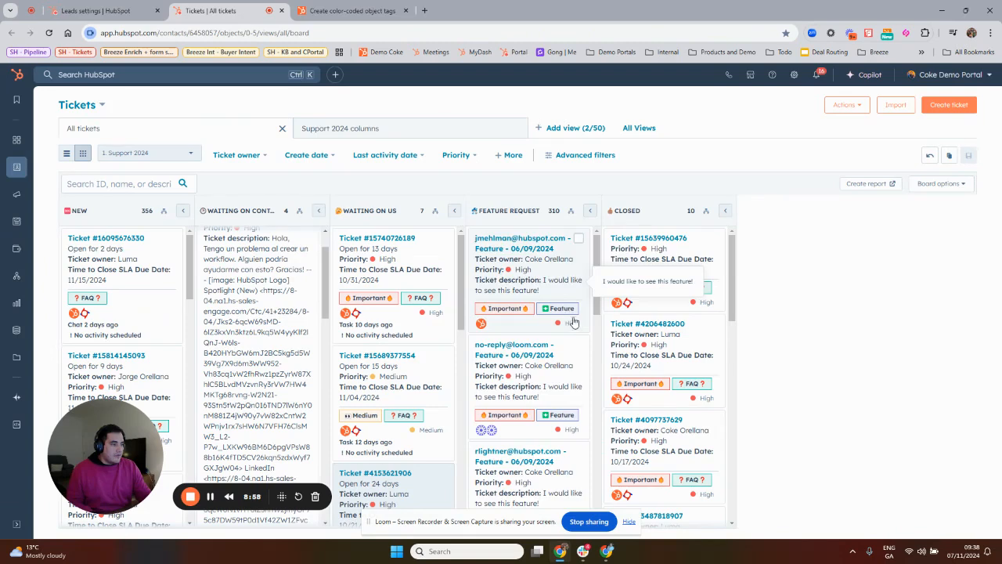
scroll(572, 317, down, 2)
scroll(404, 356, down, 4)
scroll(405, 356, down, 5)
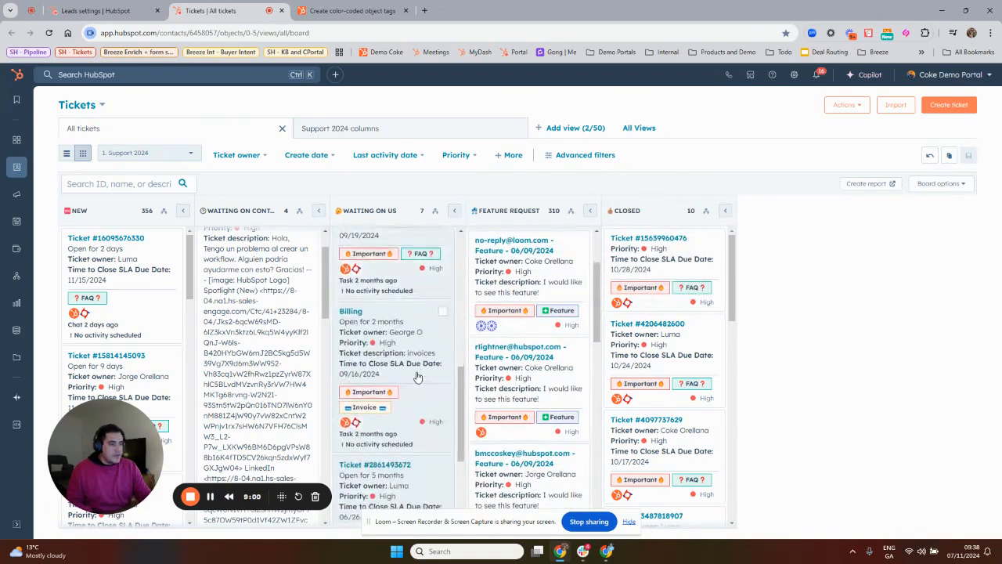
scroll(372, 270, down, 1)
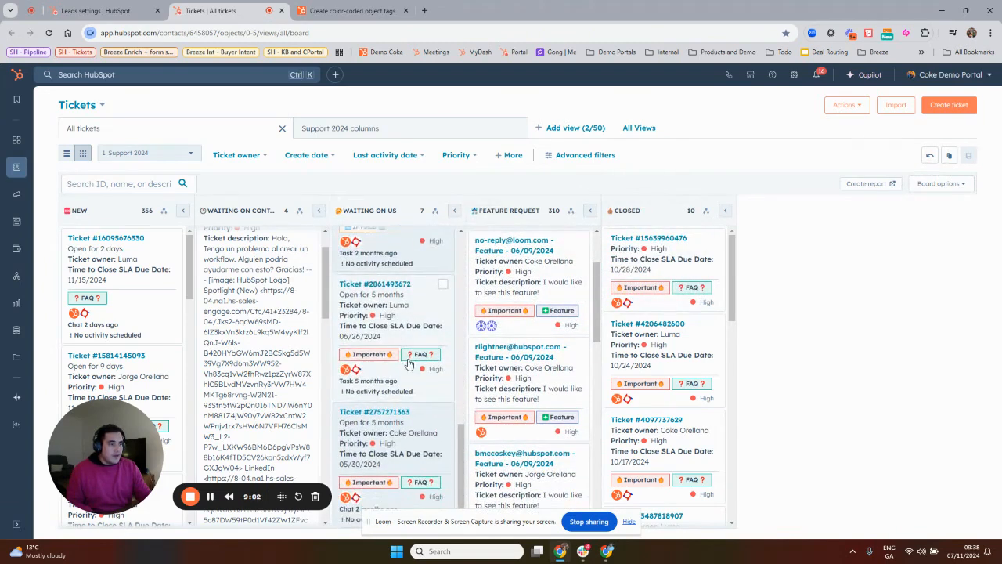
scroll(553, 313, down, 5)
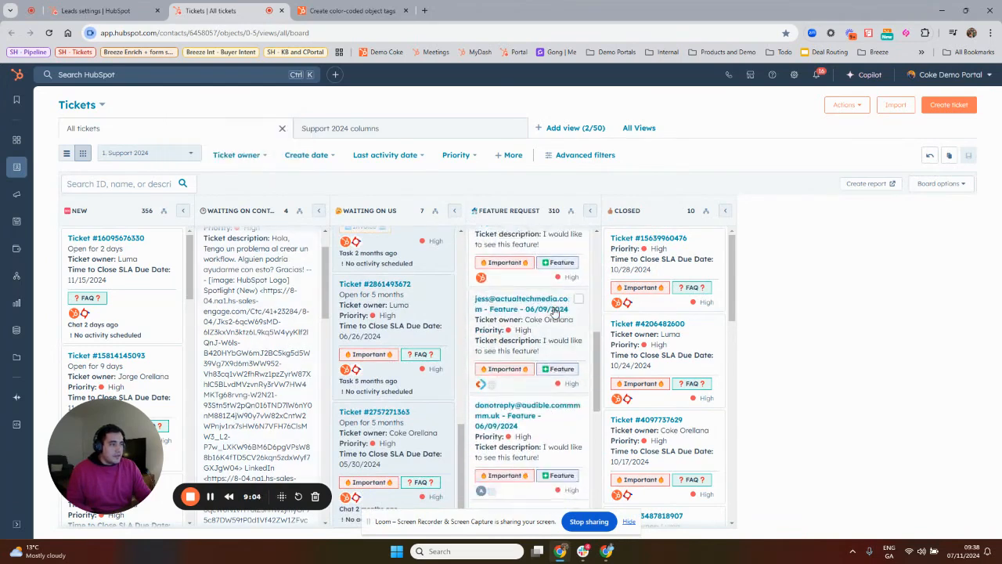
scroll(143, 321, down, 5)
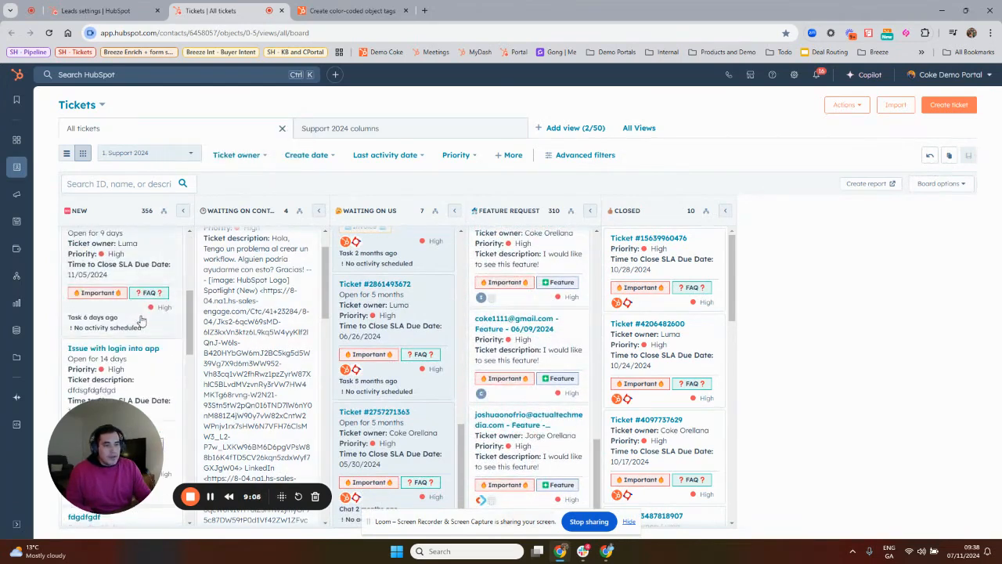
scroll(141, 323, down, 4)
scroll(137, 327, up, 4)
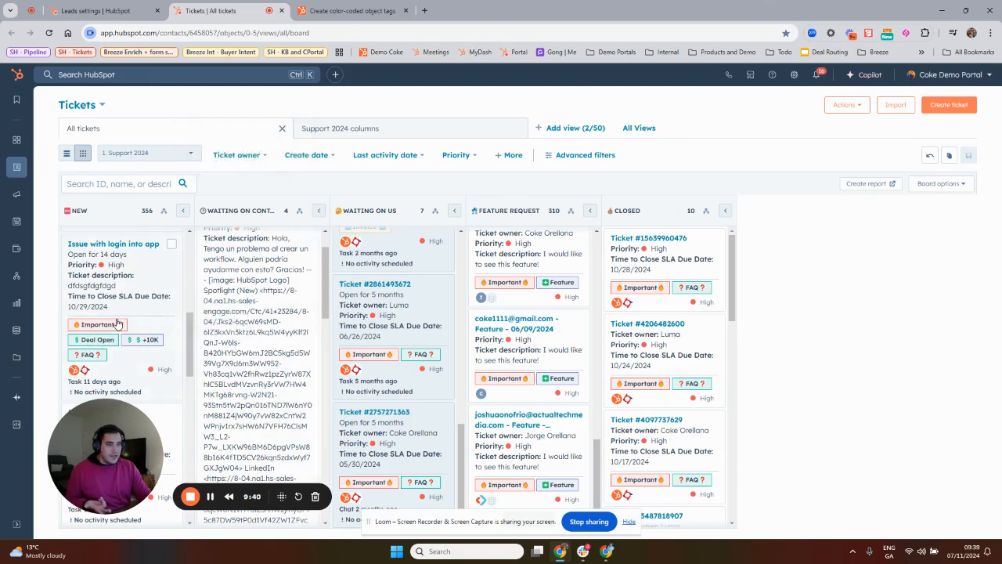
Open the Help Desk workspace in a separate browser tab and review the Ticket Tags column of the All Open view.
mouse_move(25, 172)
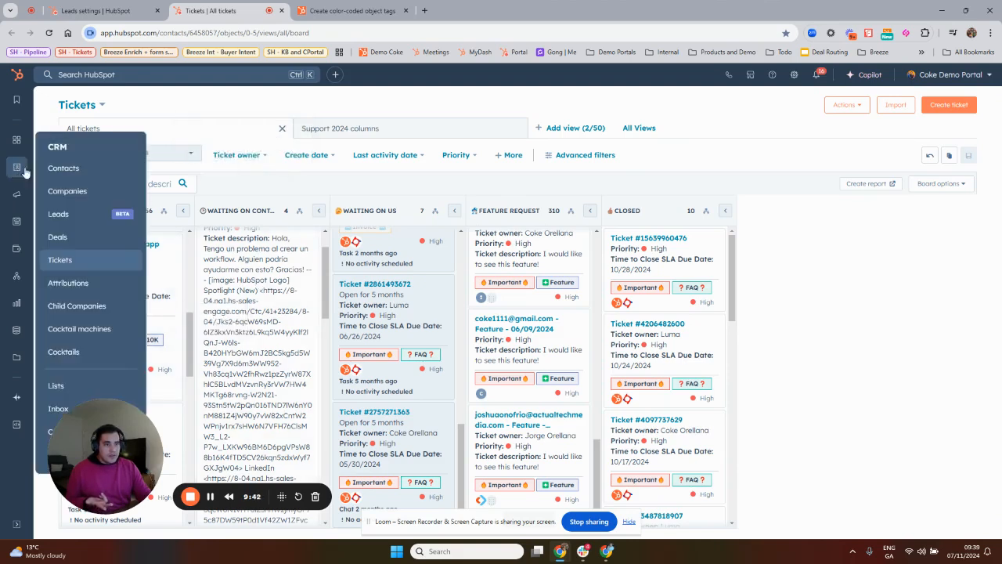
mouse_move(16, 140)
middle_click(71, 164)
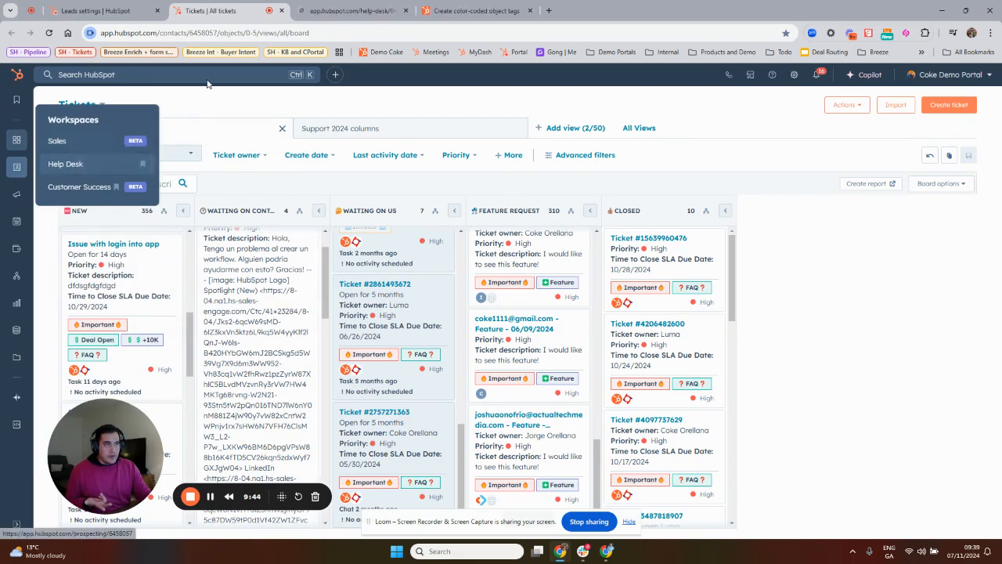
click(356, 10)
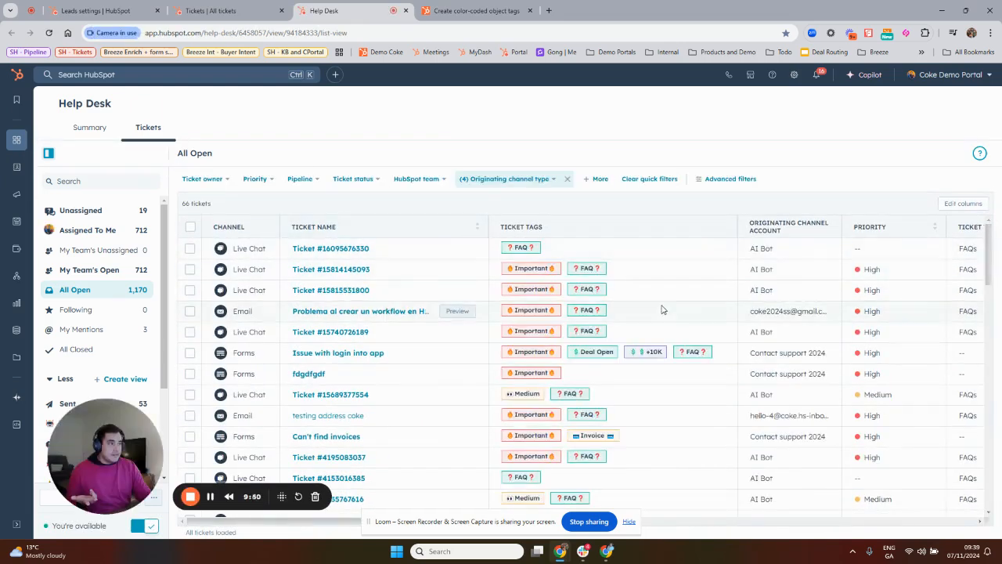
scroll(662, 309, down, 5)
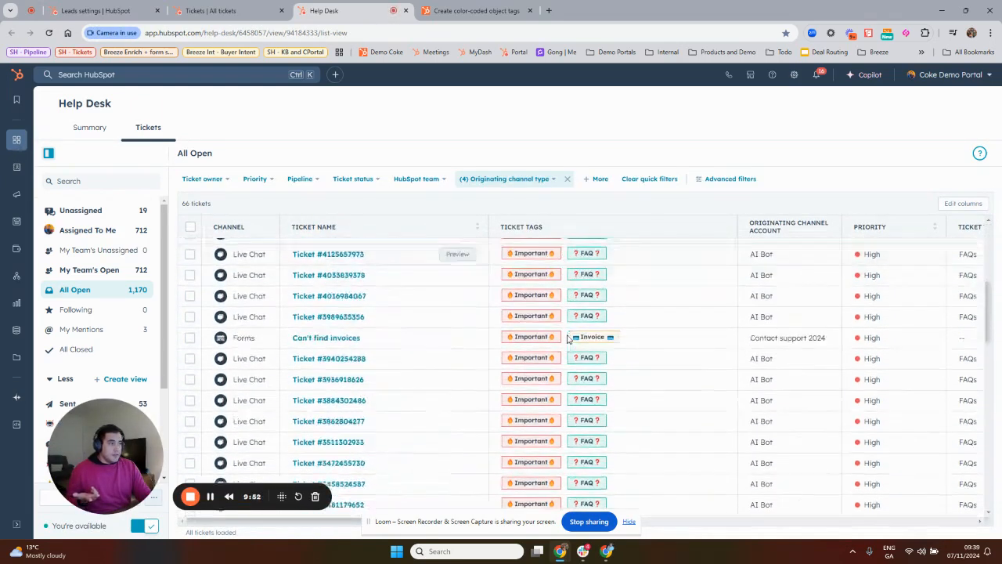
scroll(569, 338, up, 5)
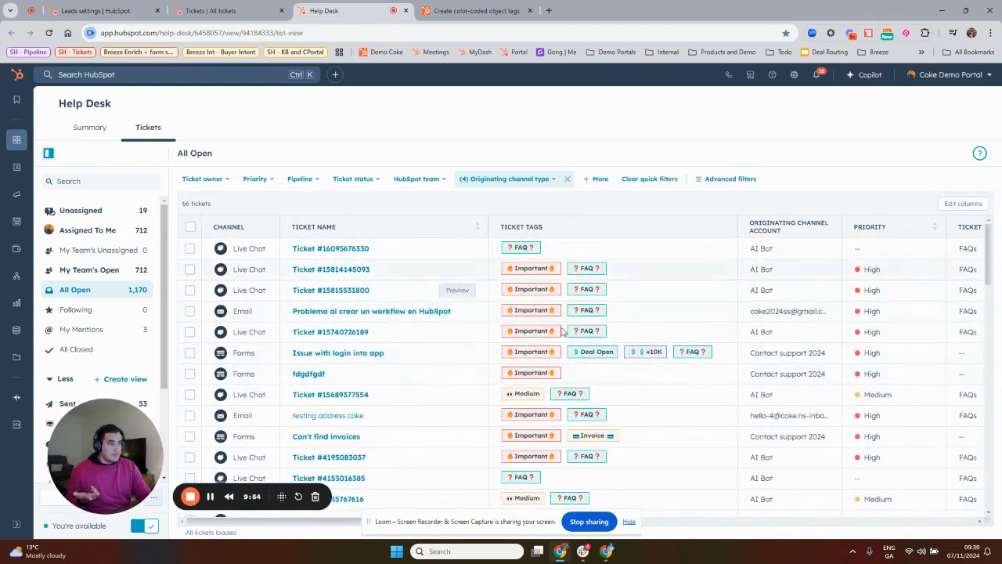